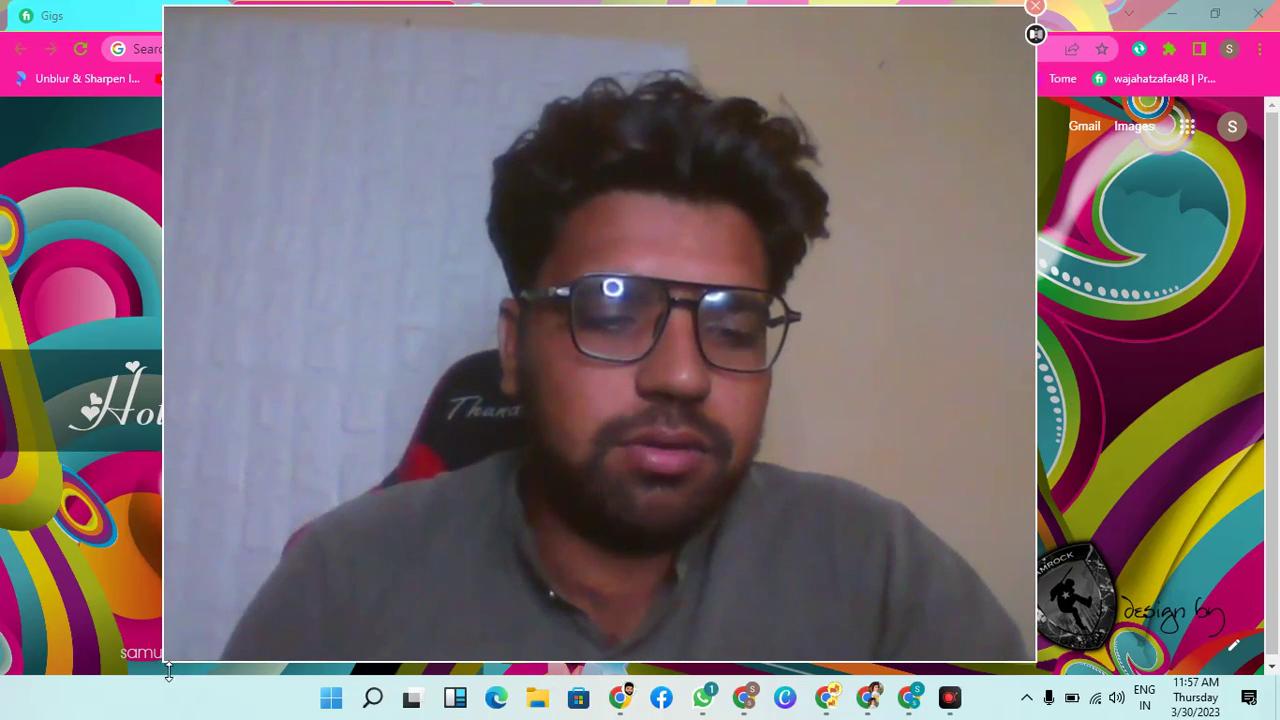
- Open a new Chrome tab on the Google start page with the Fiverr, Gigs and YouTube shortcuts
mouse_move(168, 672)
mouse_down()
mouse_move(745, 295)
mouse_move(718, 252)
mouse_up()
drag(918, 119, 1155, 126)
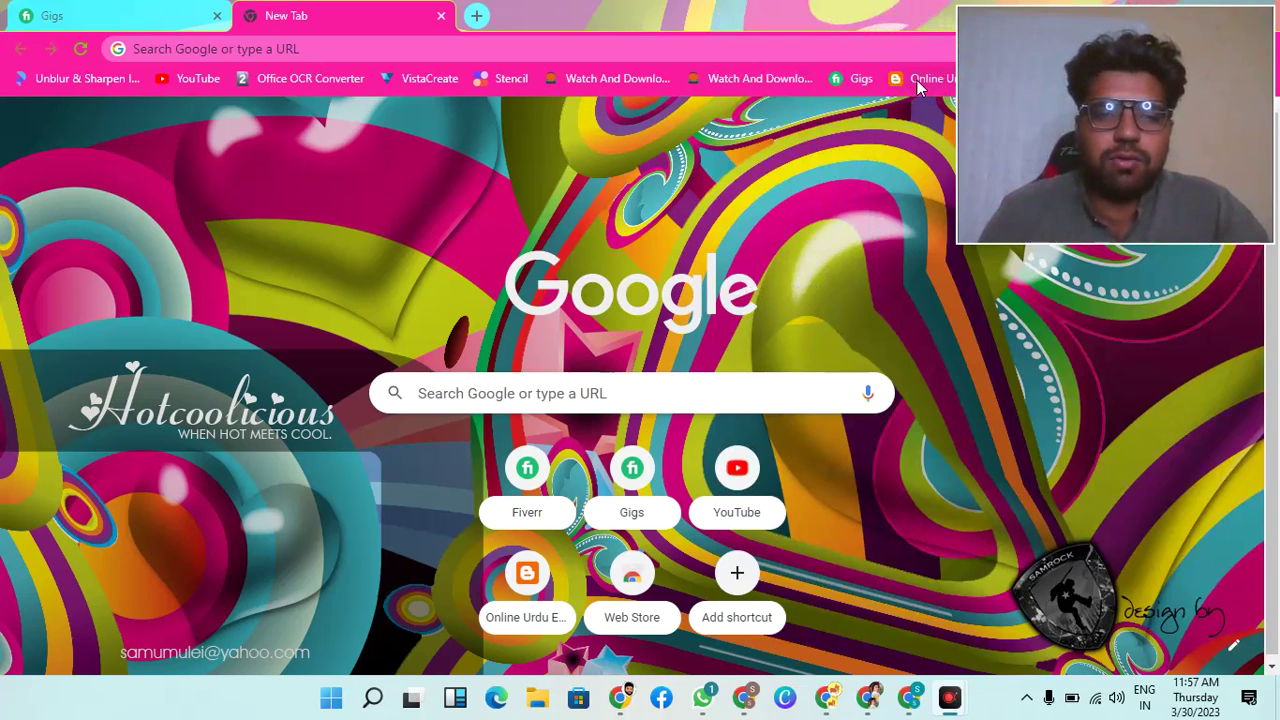
- Open Online Urdu Editor from the bookmark and switch its font family to Nafees
click(918, 88)
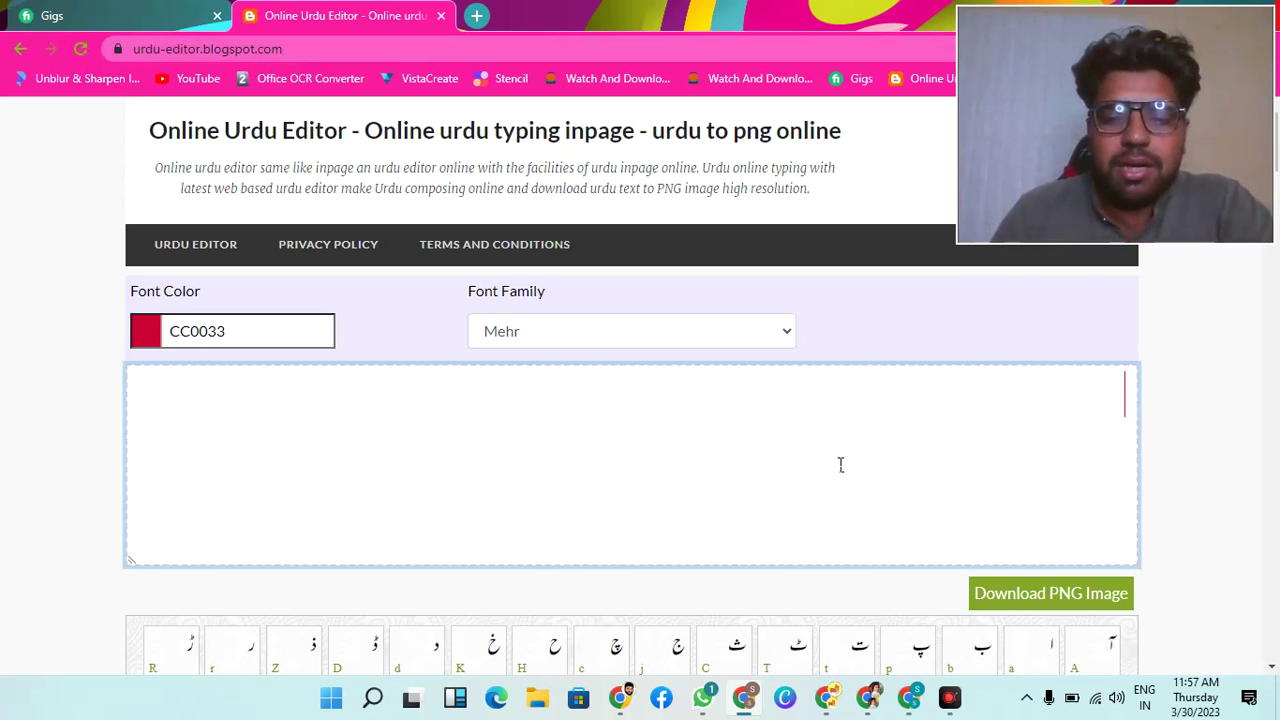
scroll(841, 464, down, 1)
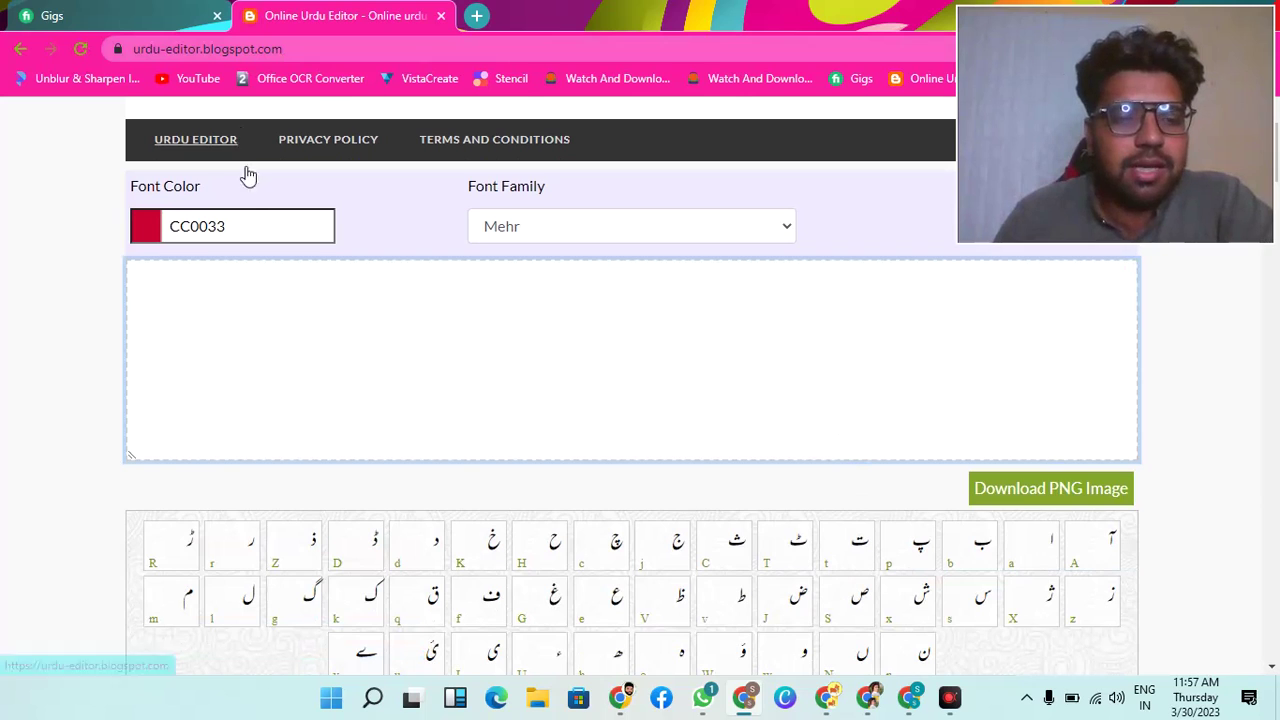
click(651, 239)
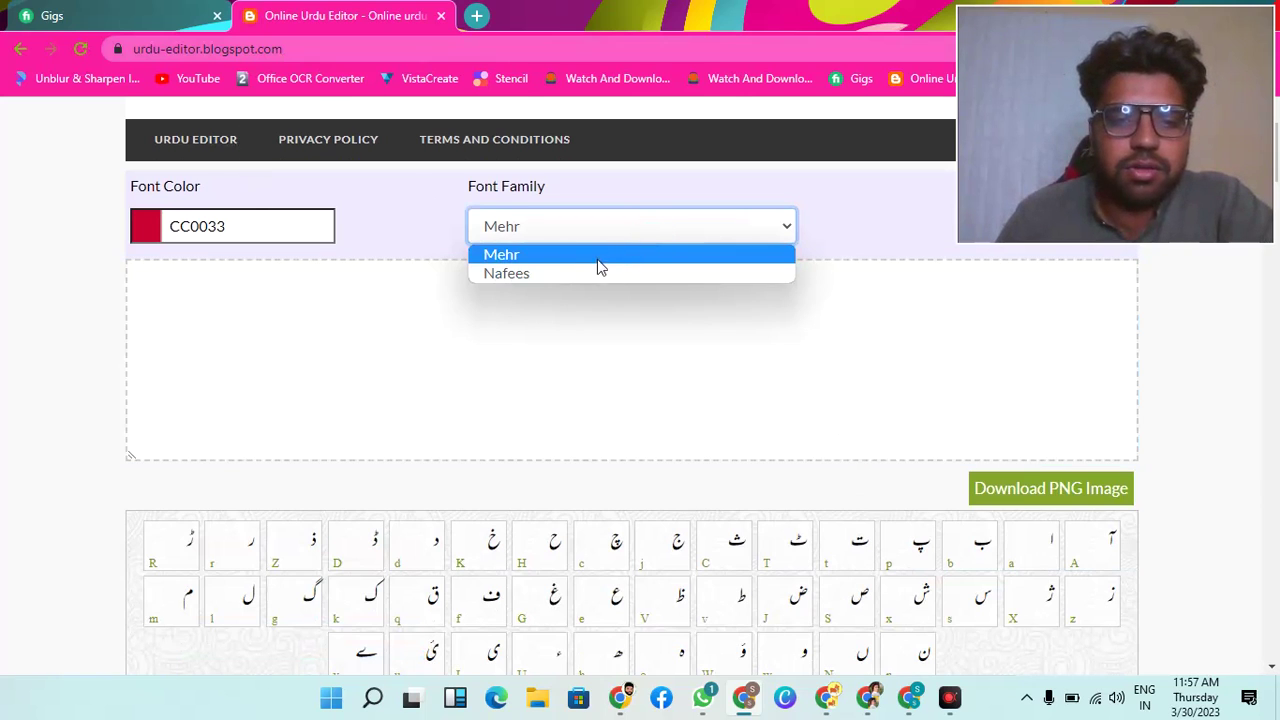
click(519, 274)
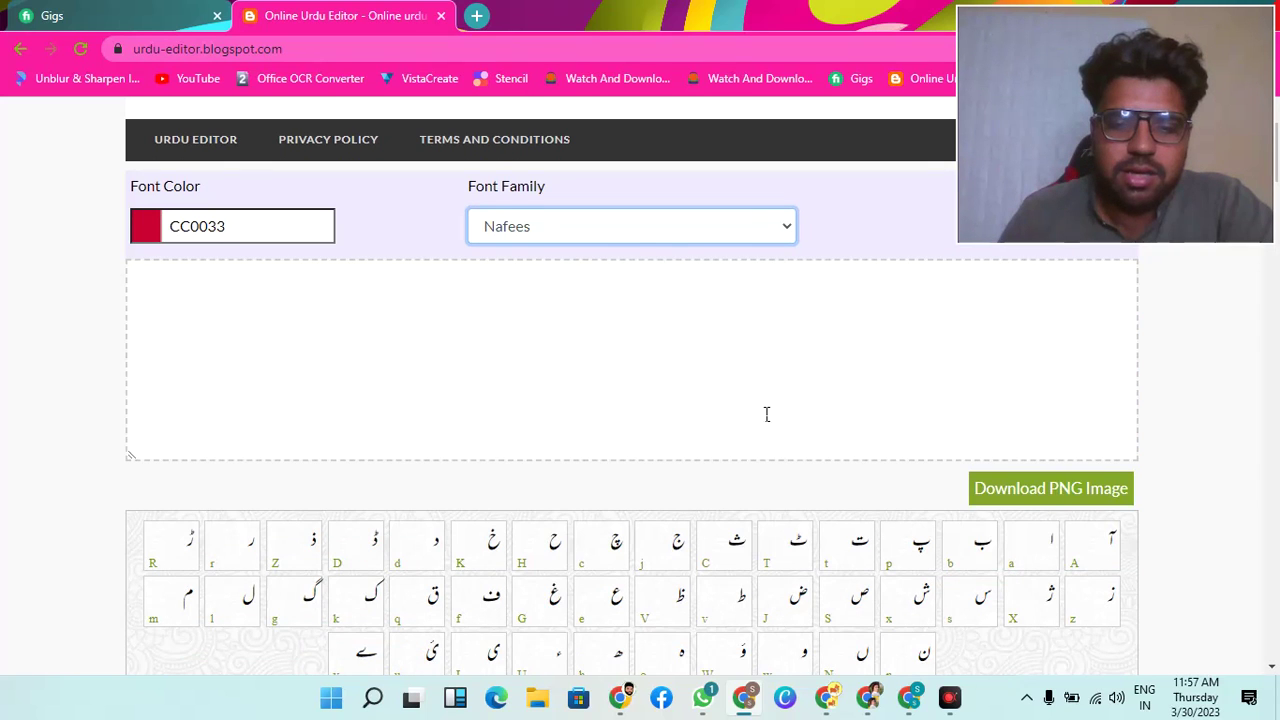
scroll(767, 414, down, 2)
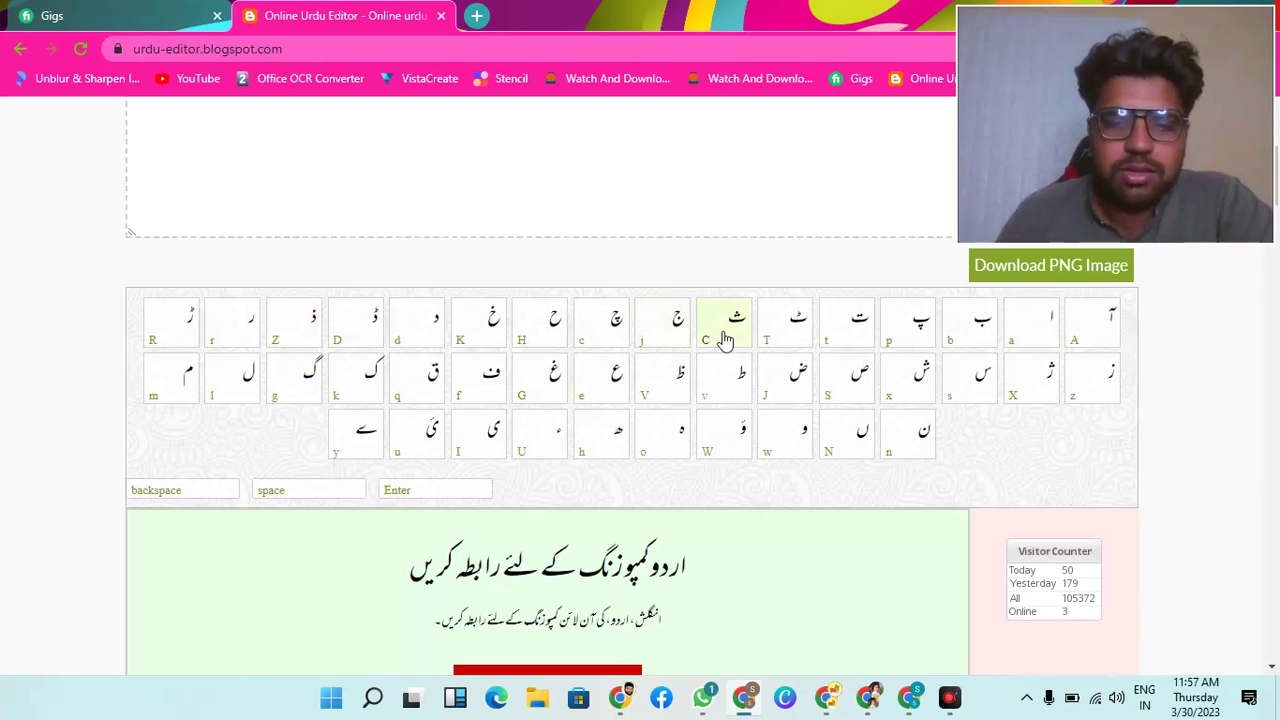
scroll(725, 340, up, 2)
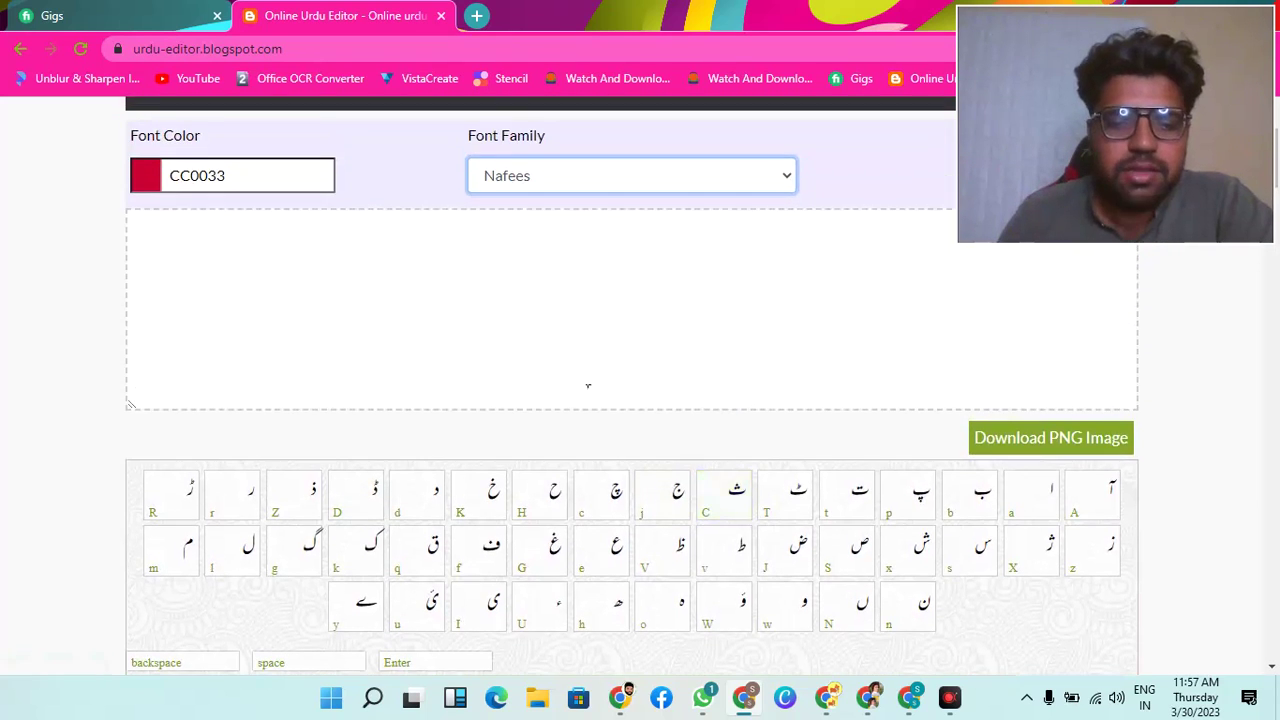
scroll(551, 420, down, 1)
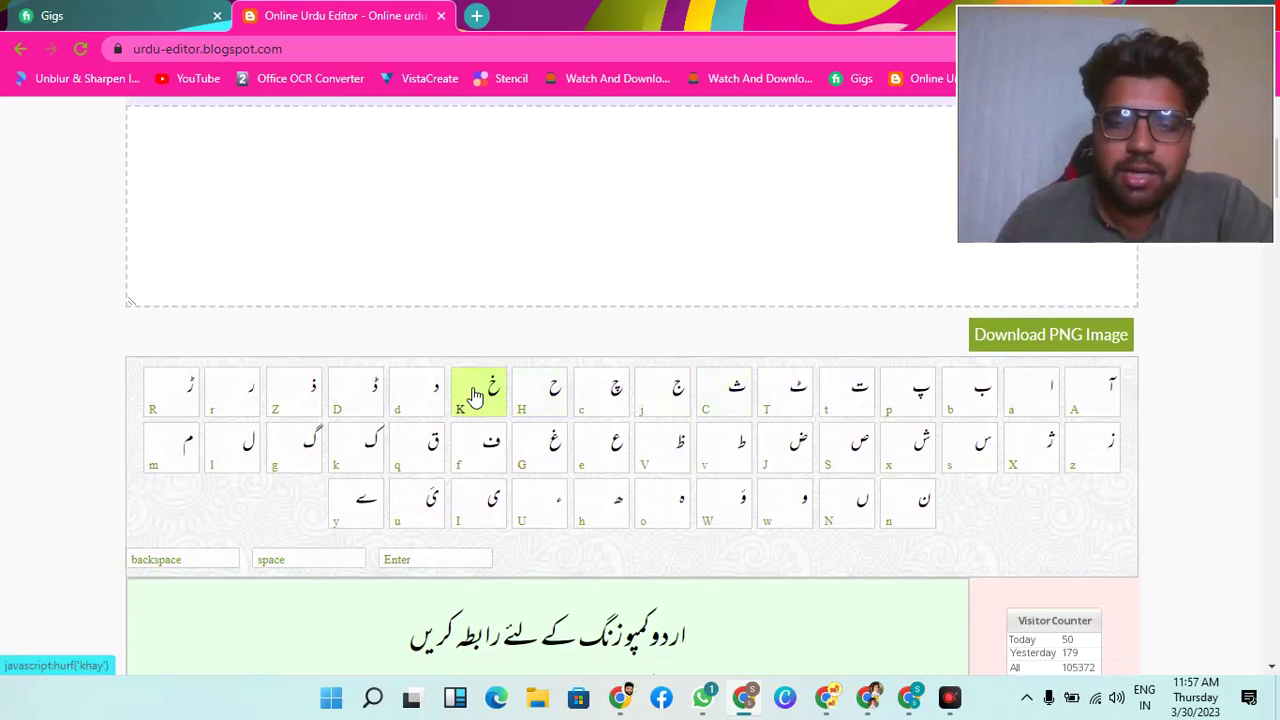
drag(1022, 113, 71, 112)
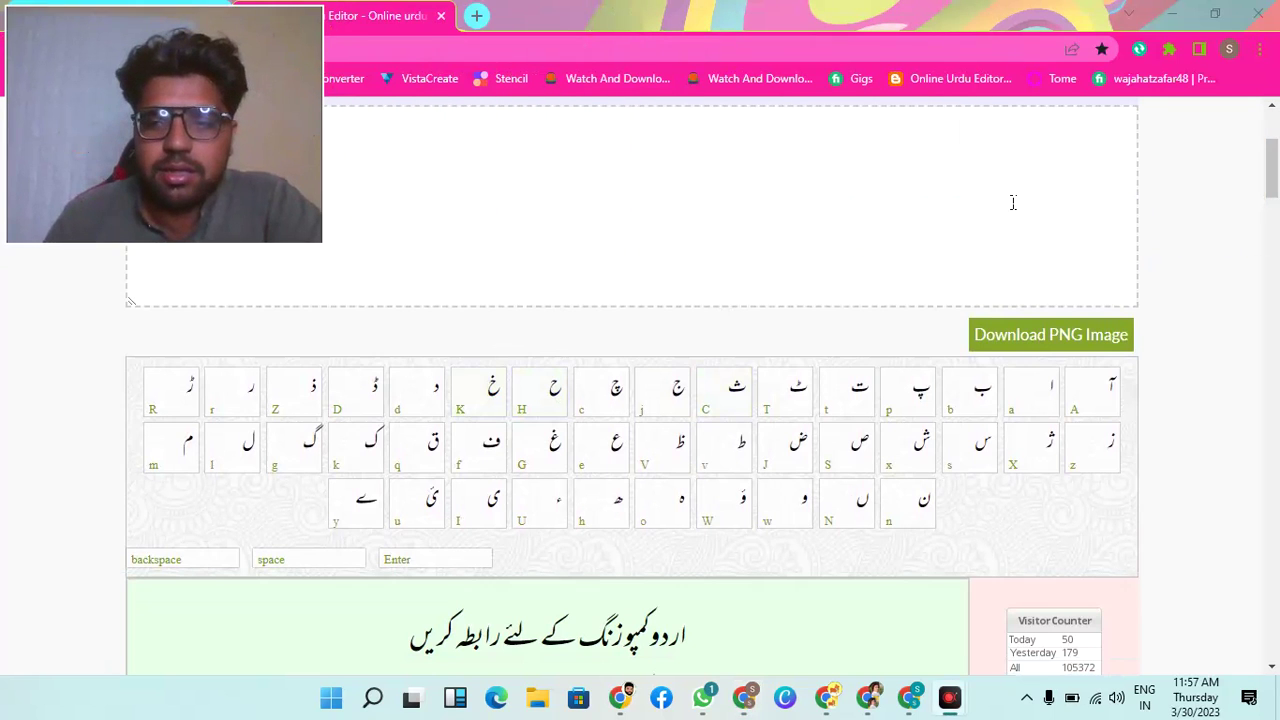
click(919, 232)
click(466, 410)
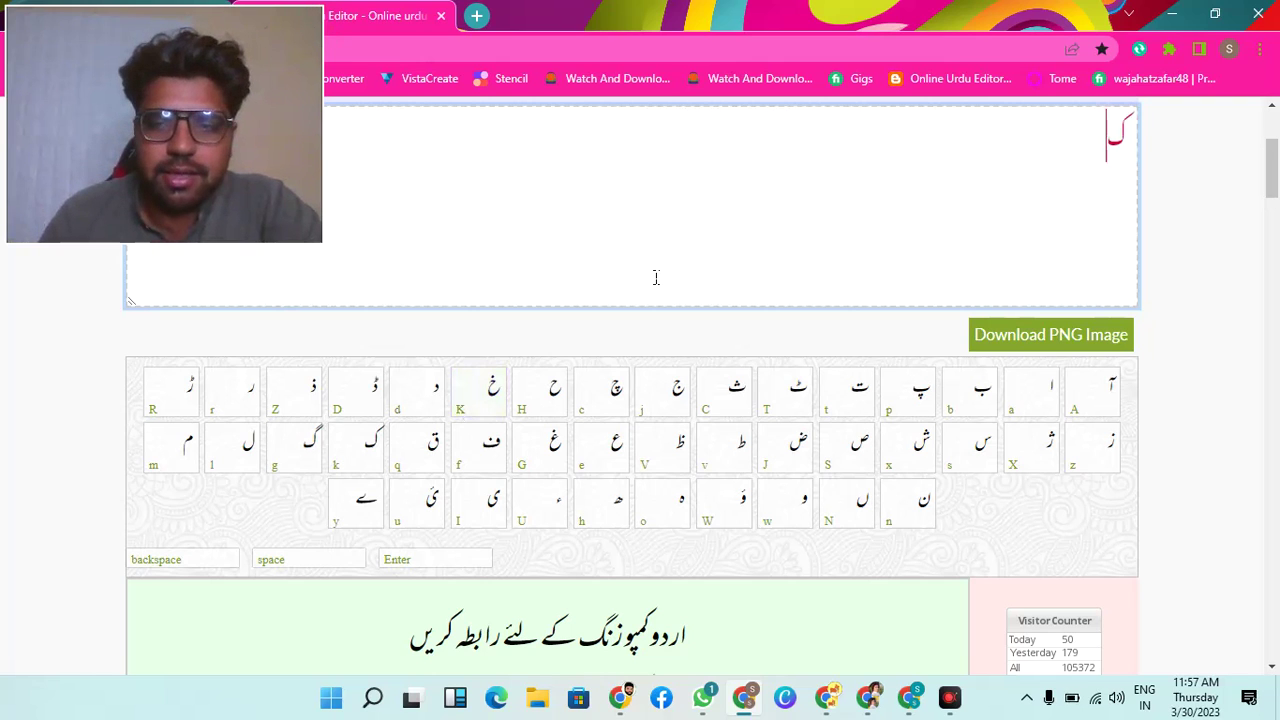
scroll(1020, 246, up, 2)
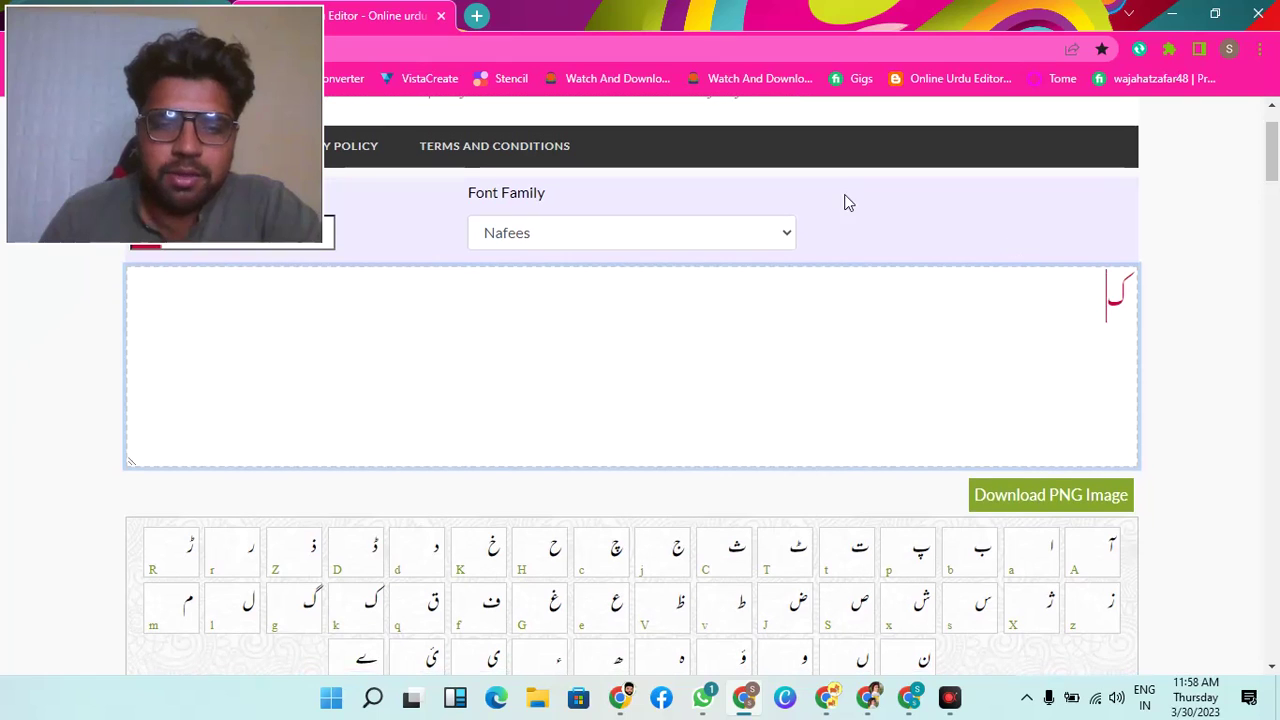
click(320, 240)
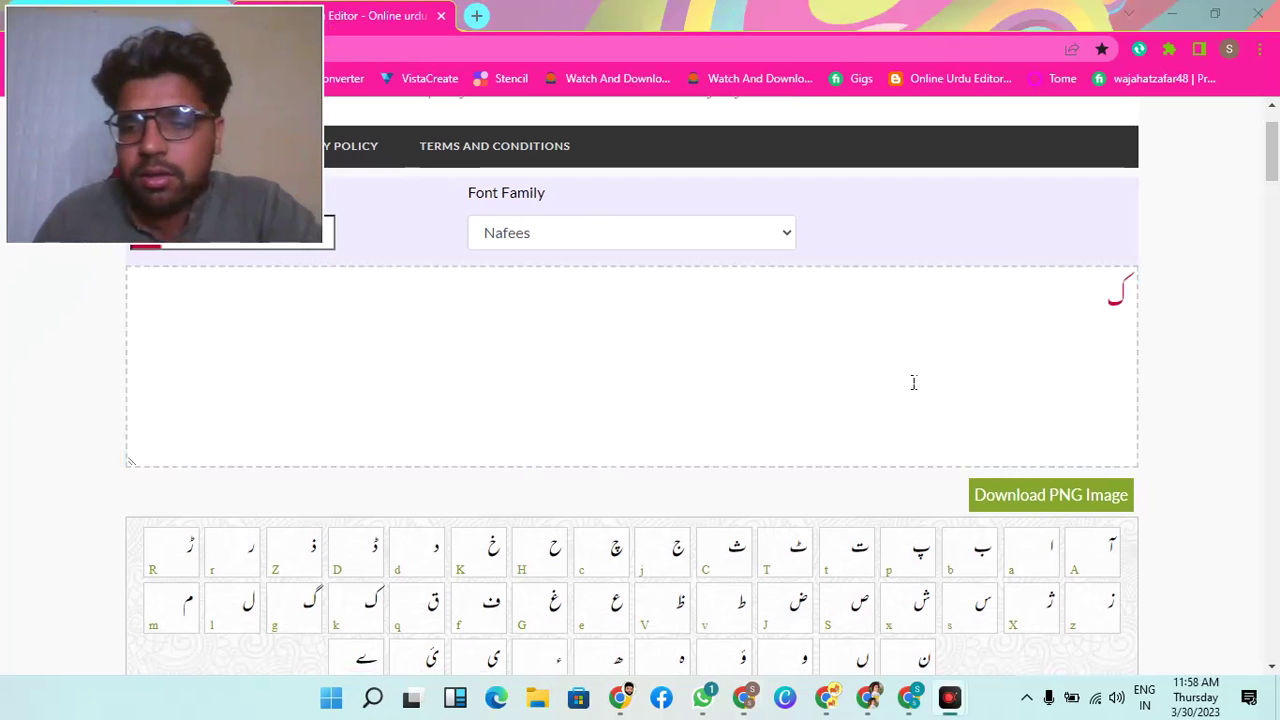
scroll(912, 380, down, 1)
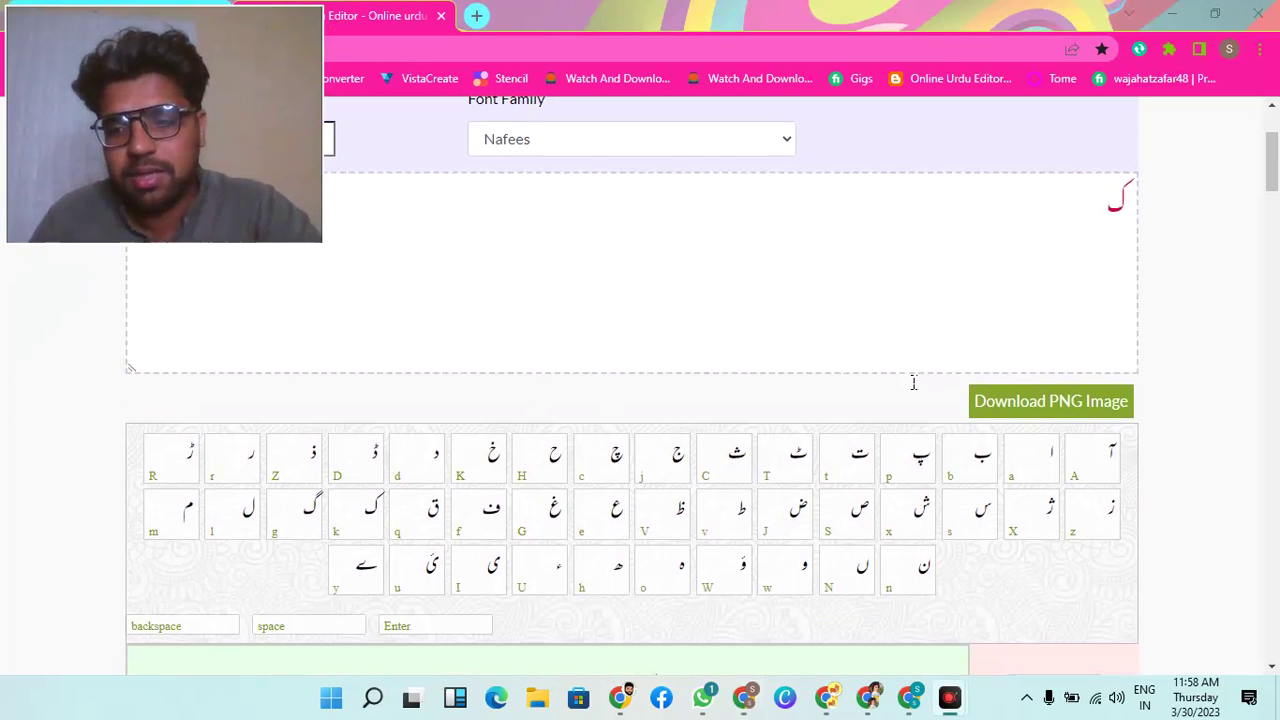
click(1121, 224)
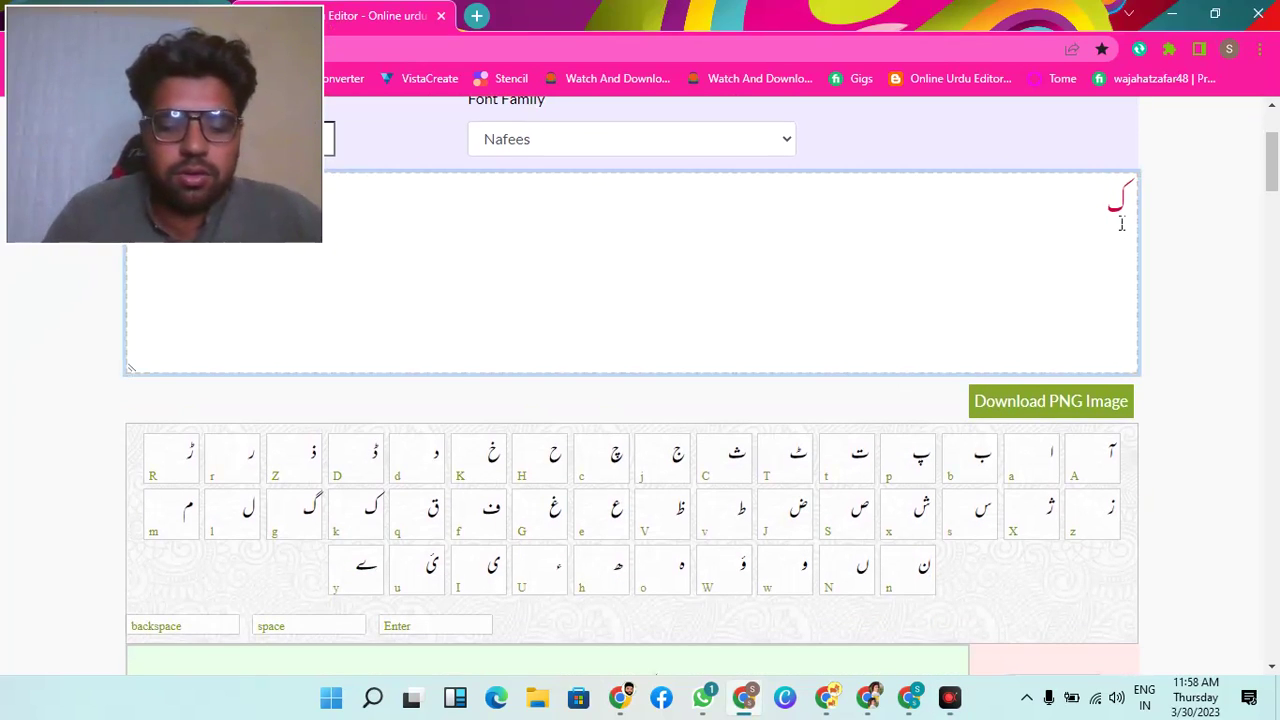
text(a)
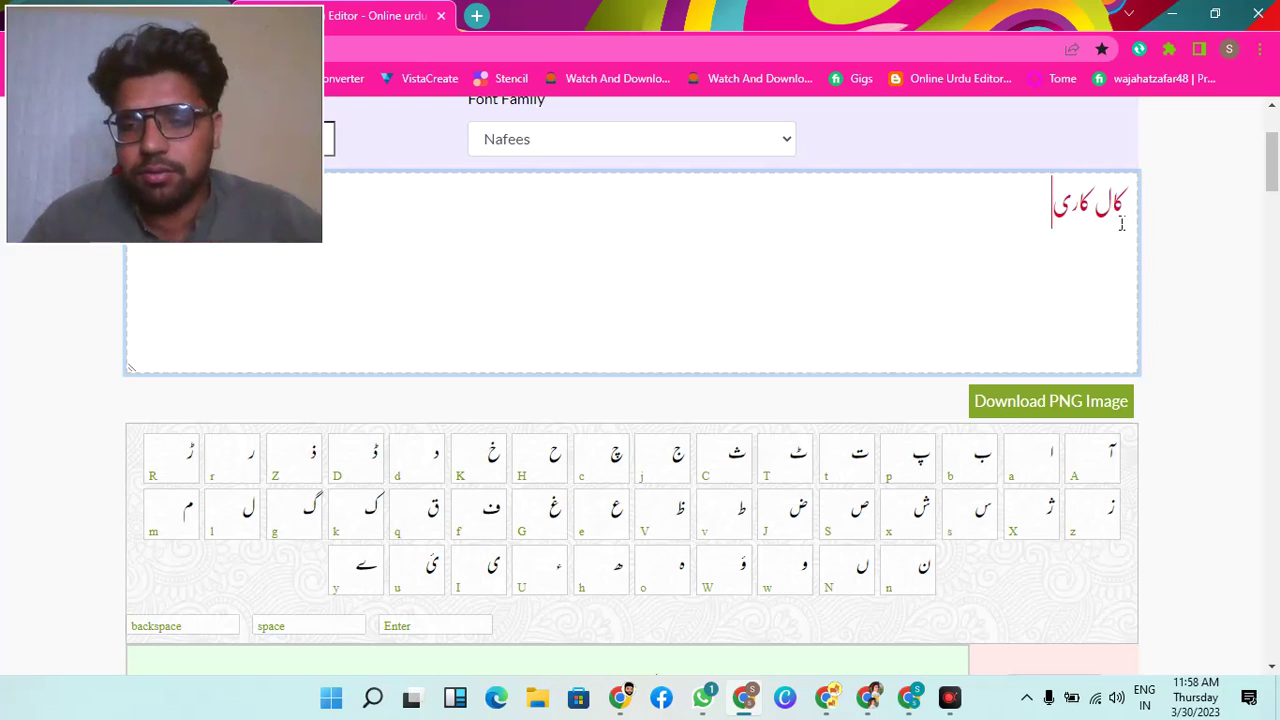
click(921, 484)
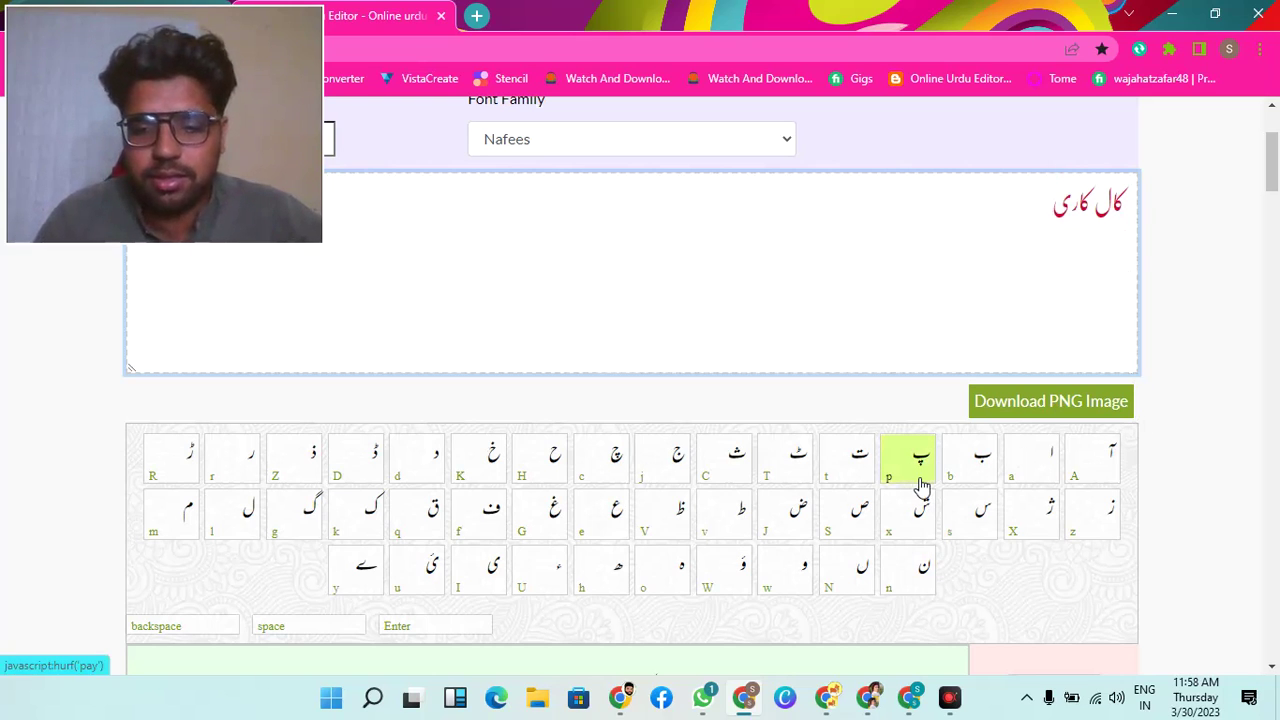
click(868, 566)
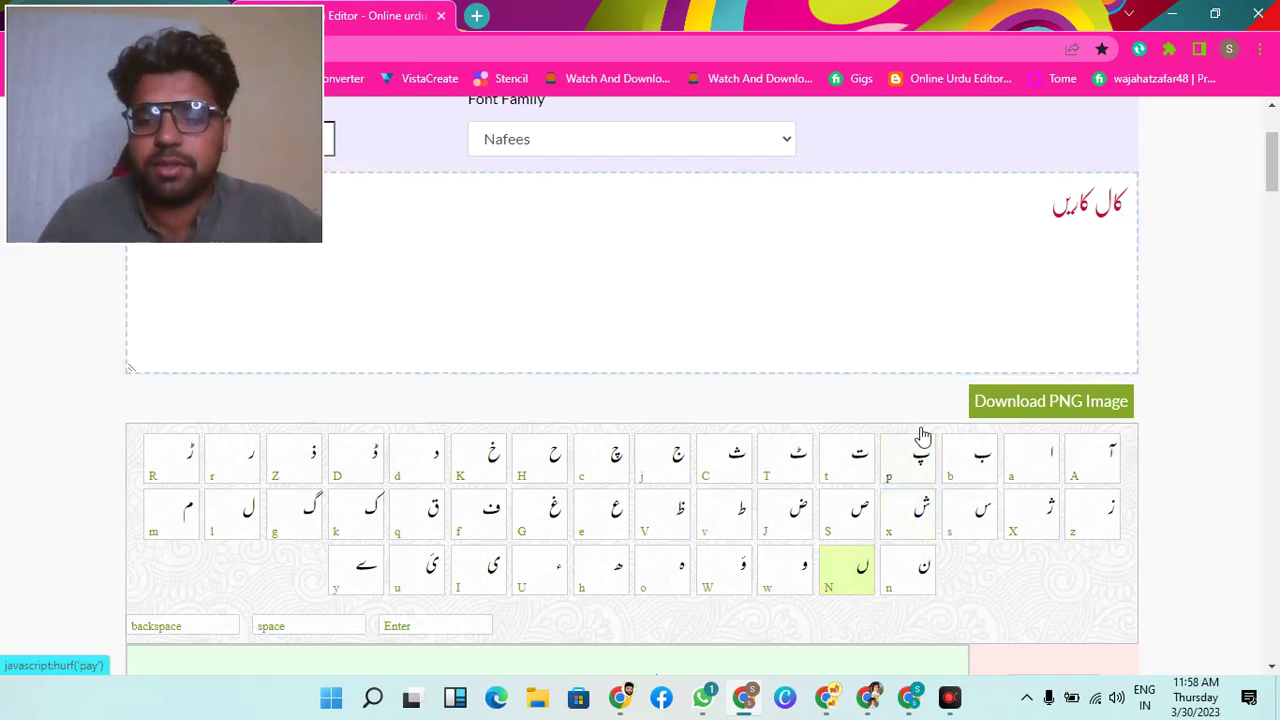
click(1094, 208)
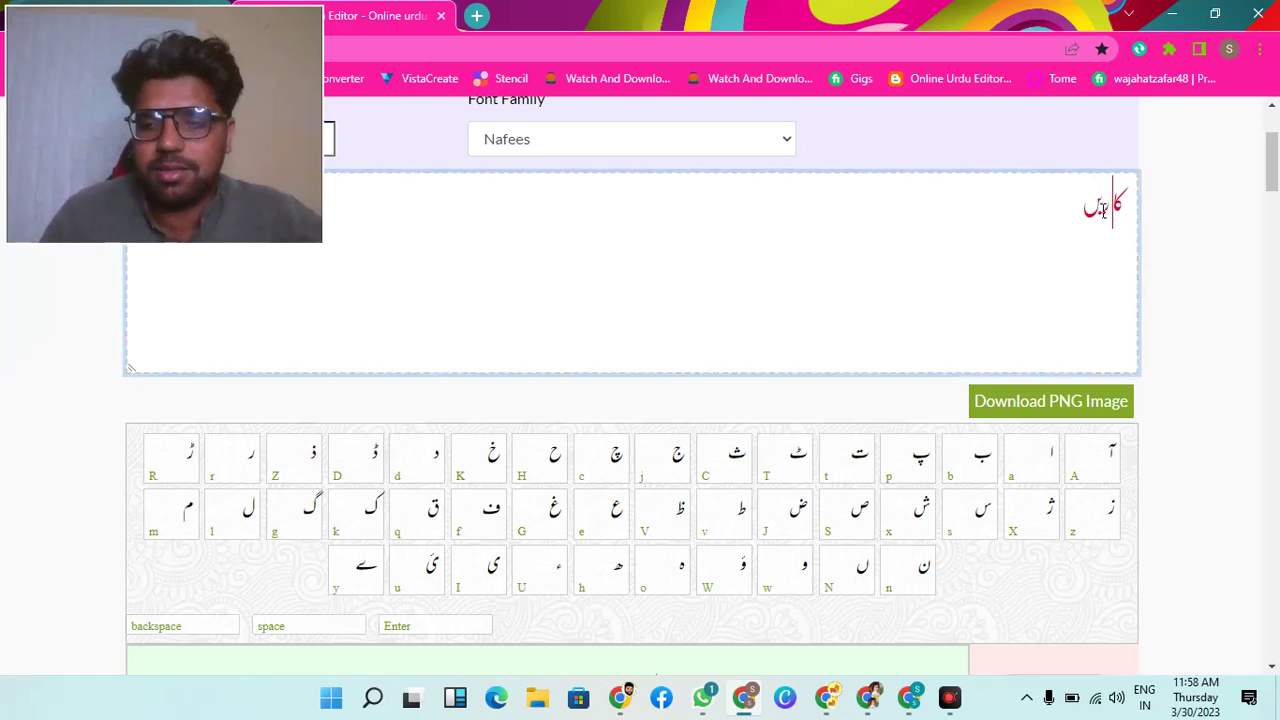
click(1104, 217)
key(BackSpace)
key(BackSpace)
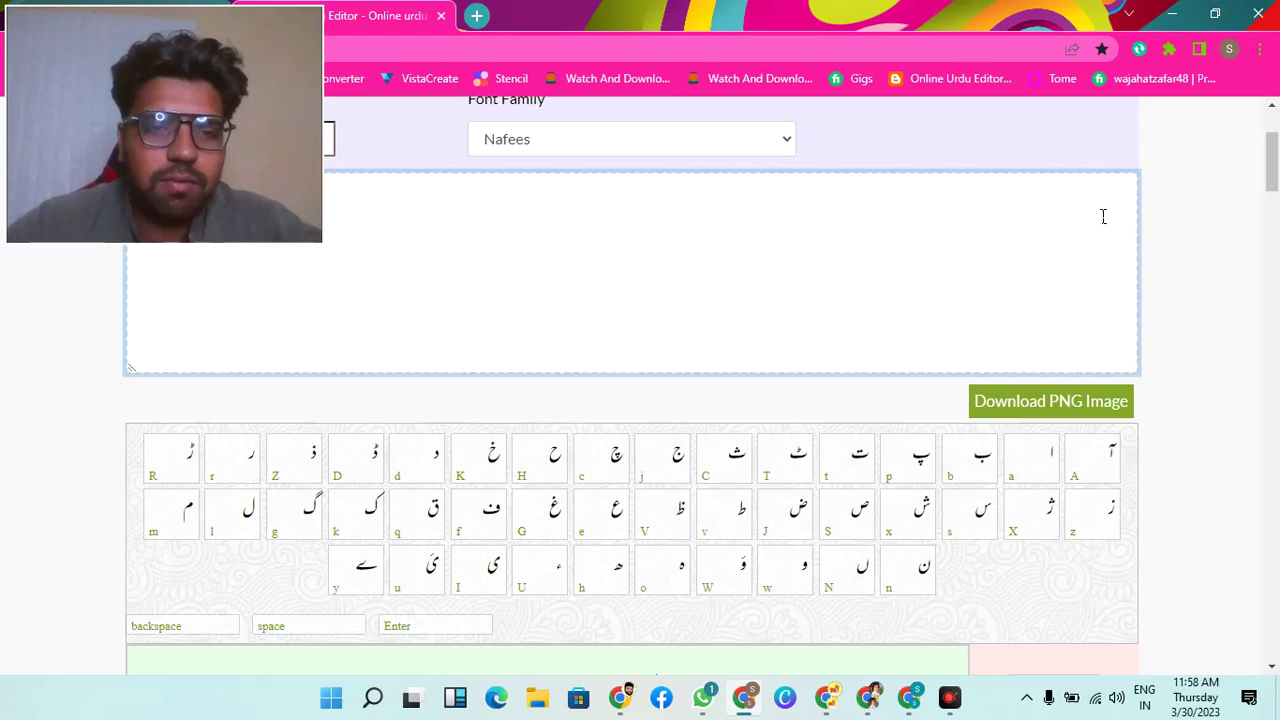
- Search Google in a new tab to reach Google Translate, set to English into Urdu
click(477, 16)
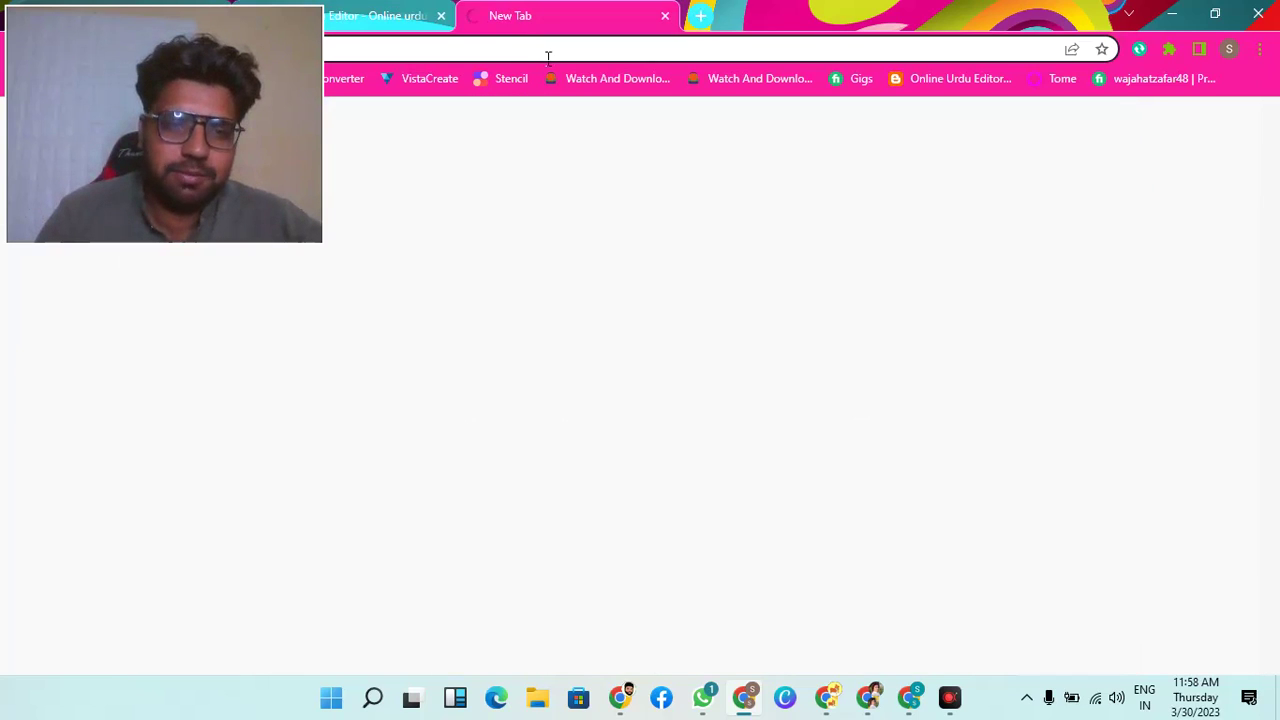
click(538, 50)
text(fiverr)
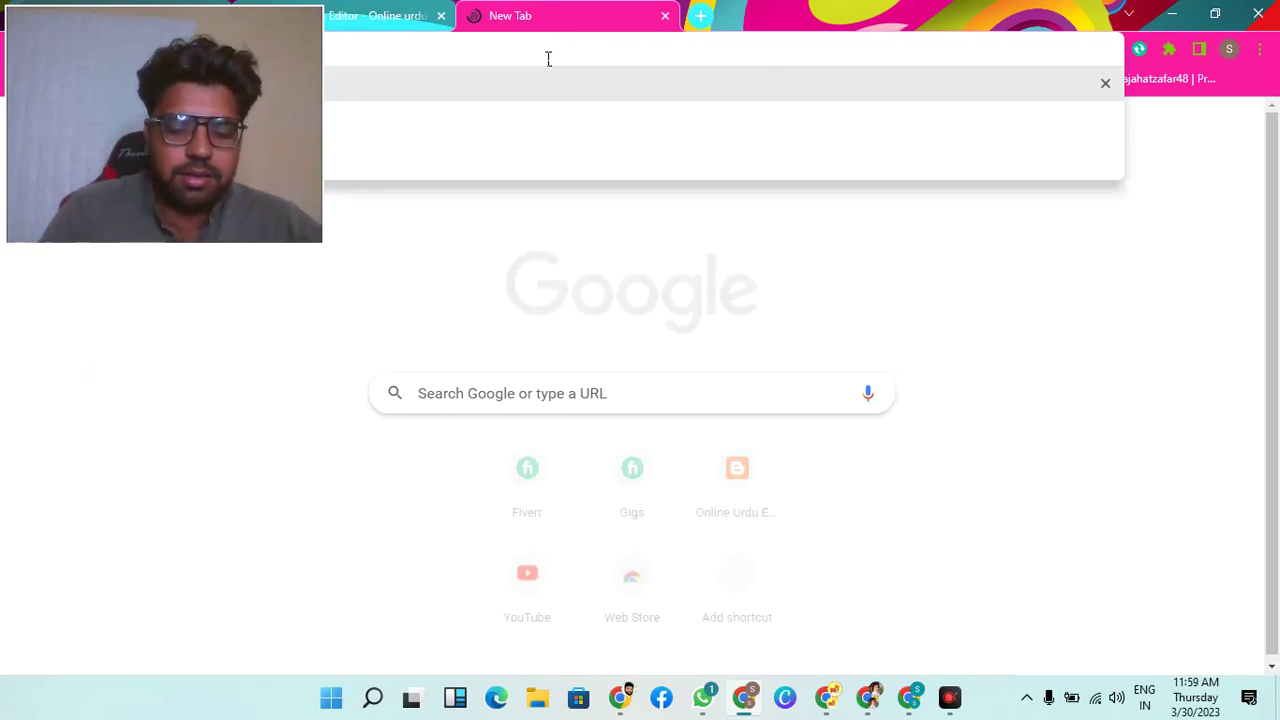
key(Return)
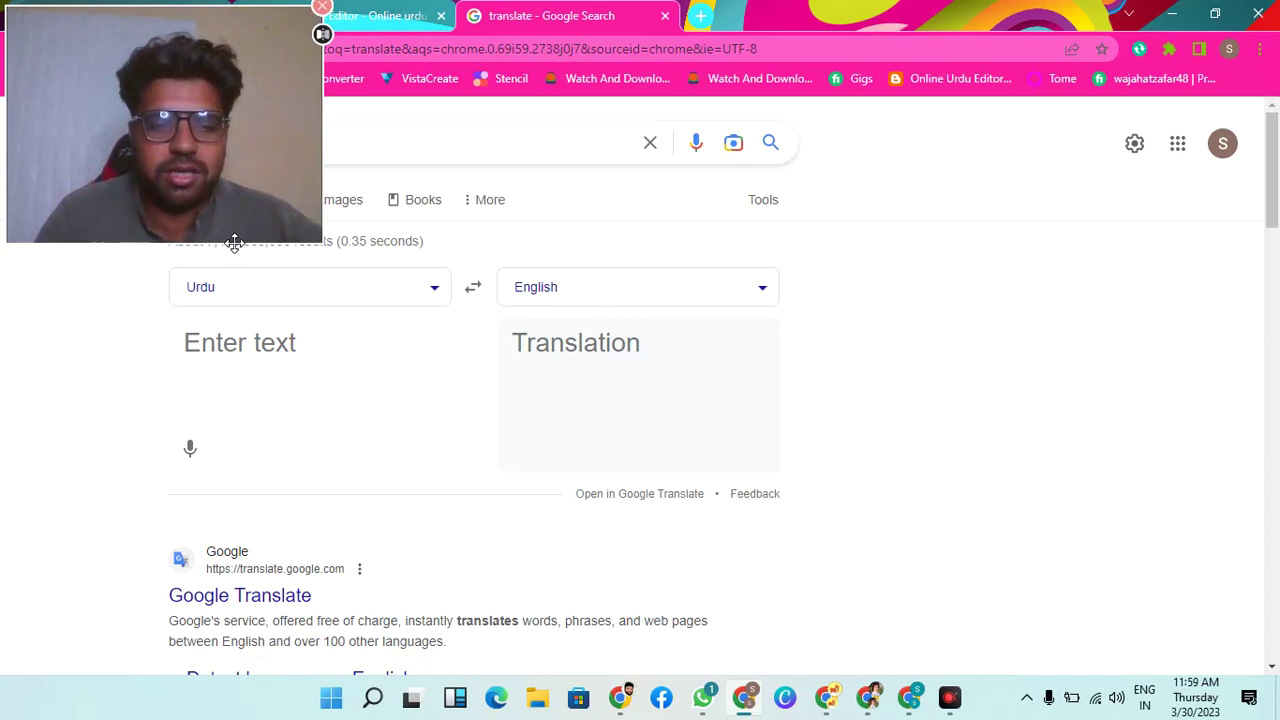
scroll(390, 444, down, 2)
scroll(557, 228, up, 2)
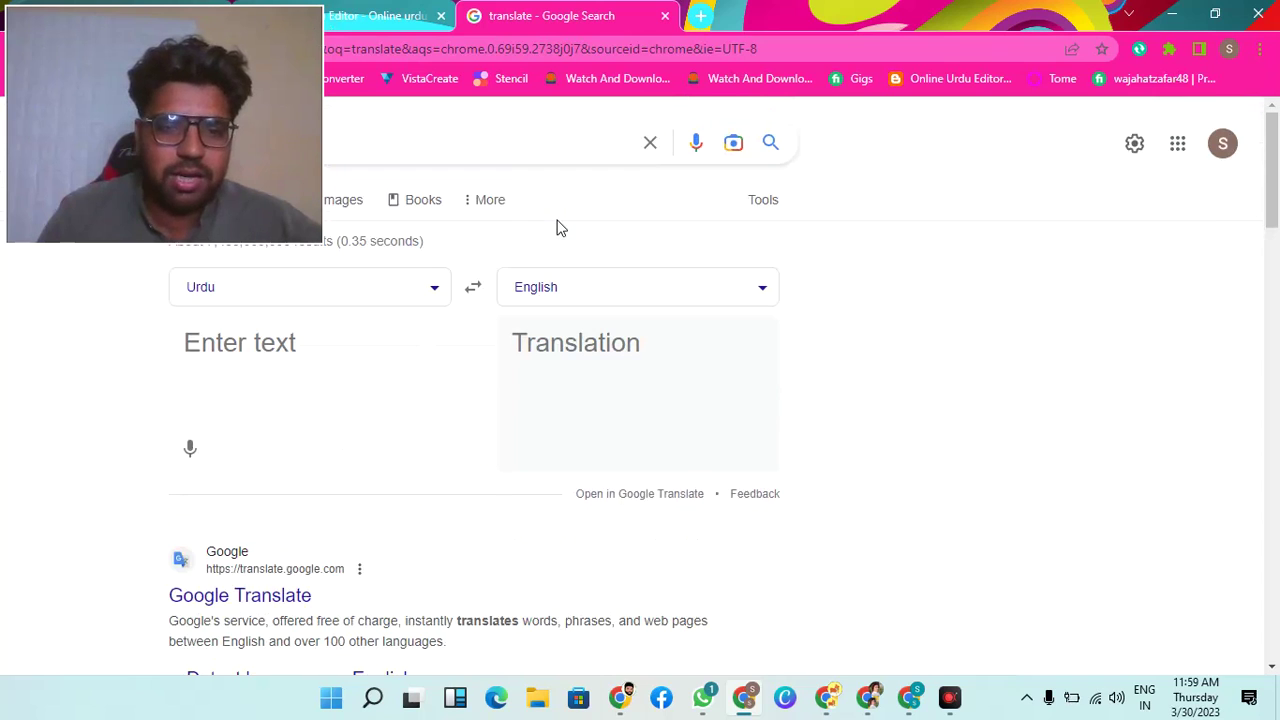
click(477, 289)
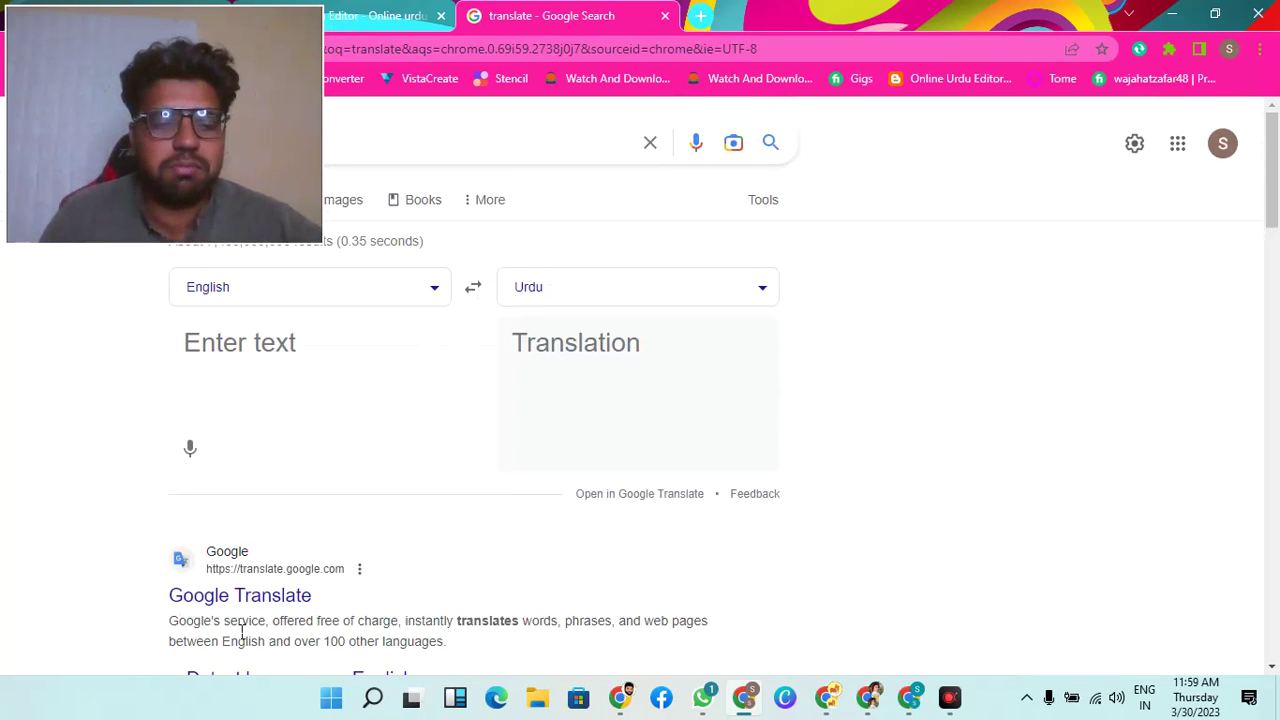
- Translate Google Translate's description snippet into Urdu and copy the Urdu translation
drag(178, 630, 473, 650)
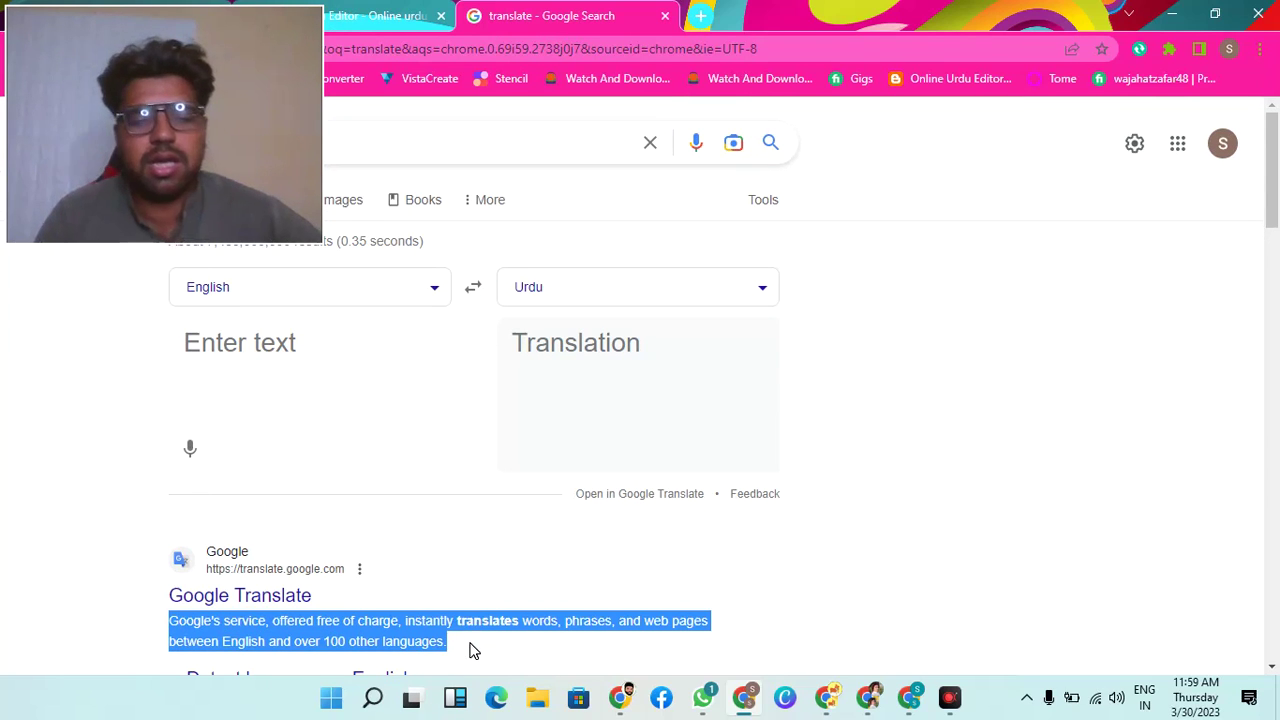
click(297, 349)
text(Google's service, offered free of charge, instantly translates words, phrases, and web pages between English and over 100 other languages.)
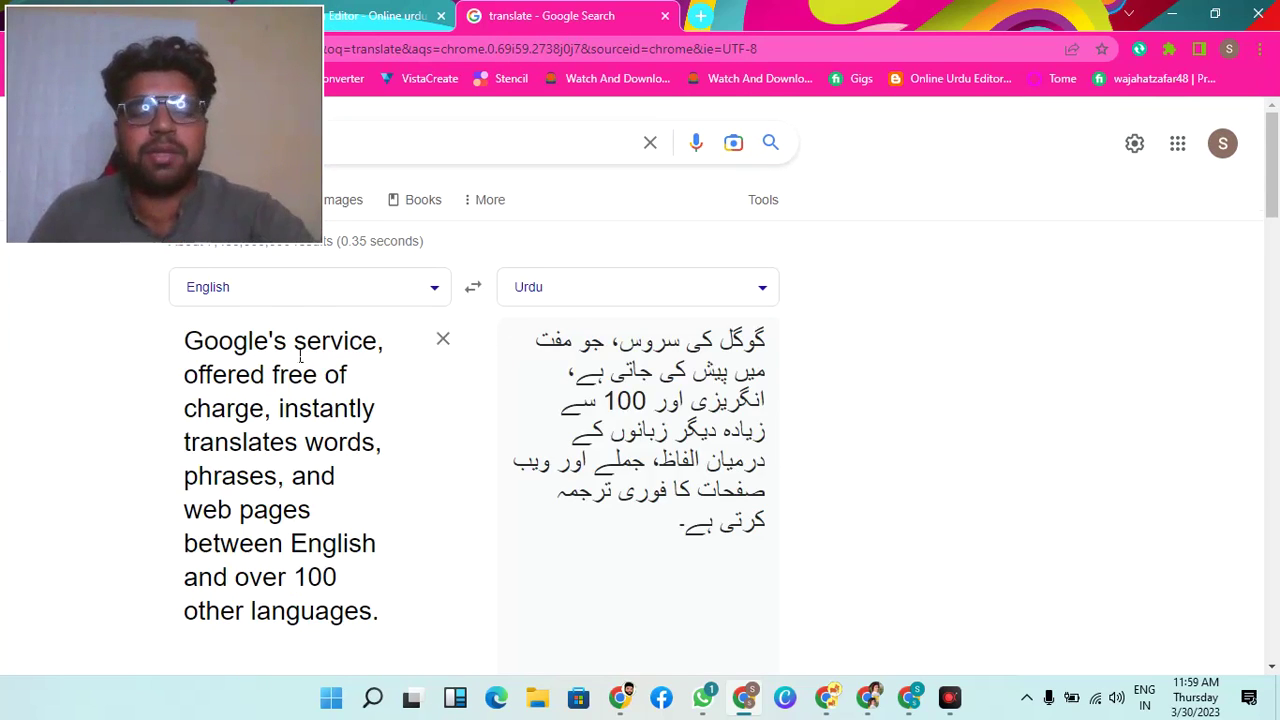
scroll(658, 372, down, 2)
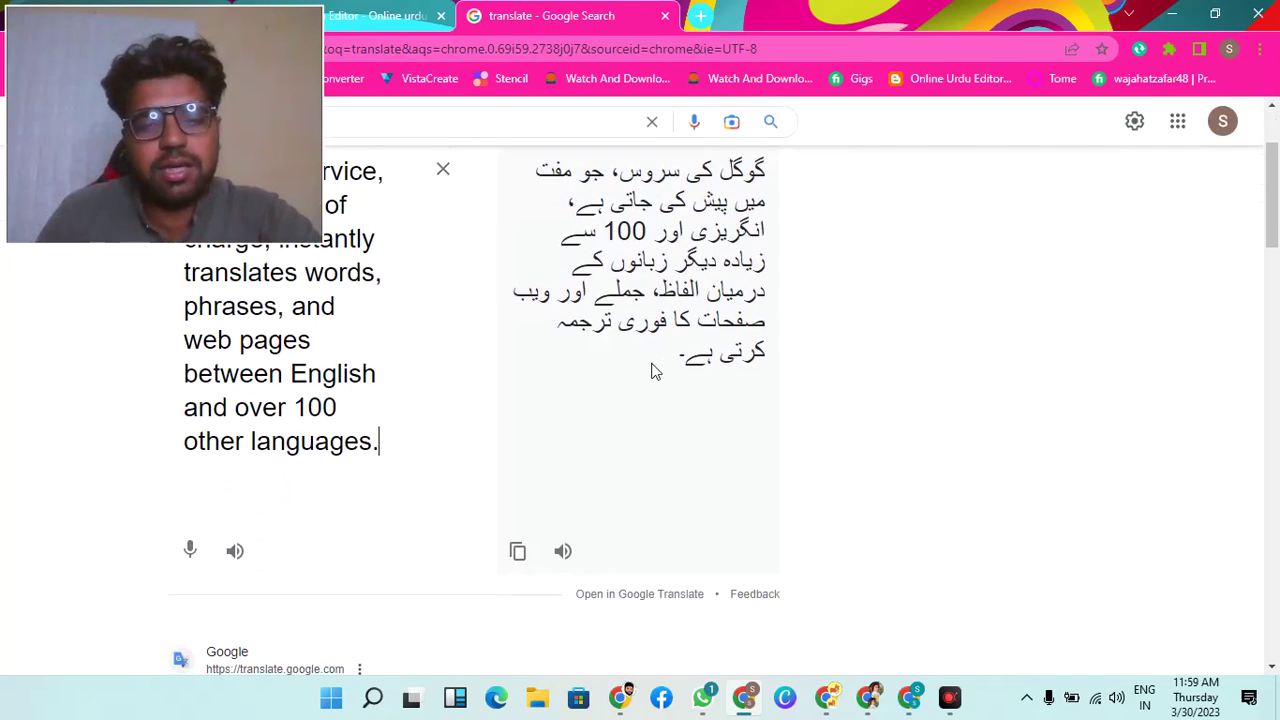
click(518, 553)
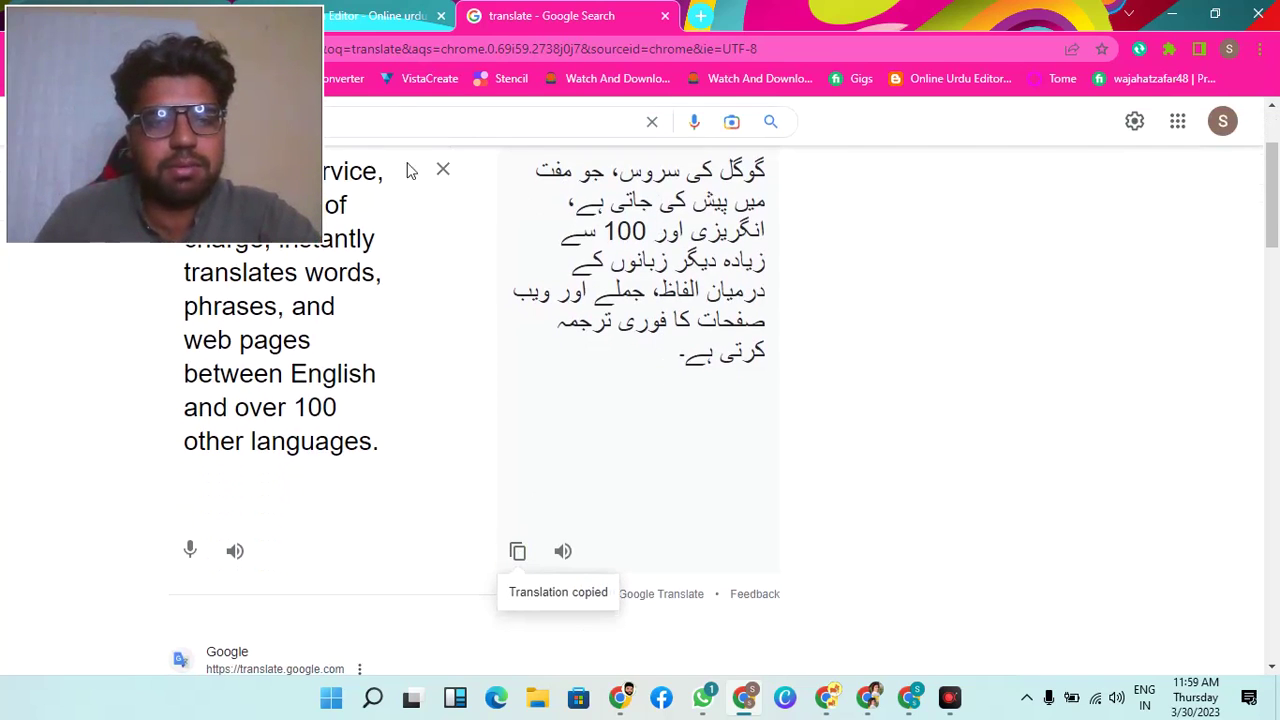
- Paste the copied Urdu translation into the Online Urdu Editor writing area
click(381, 20)
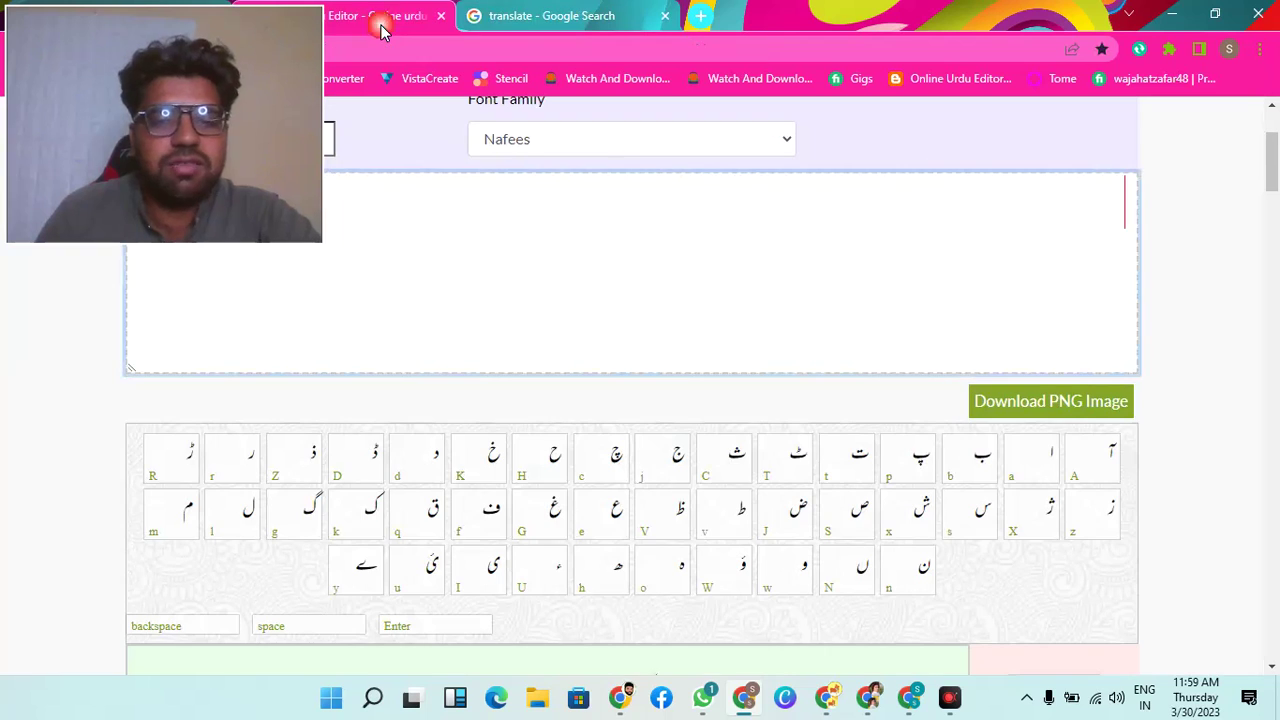
click(701, 264)
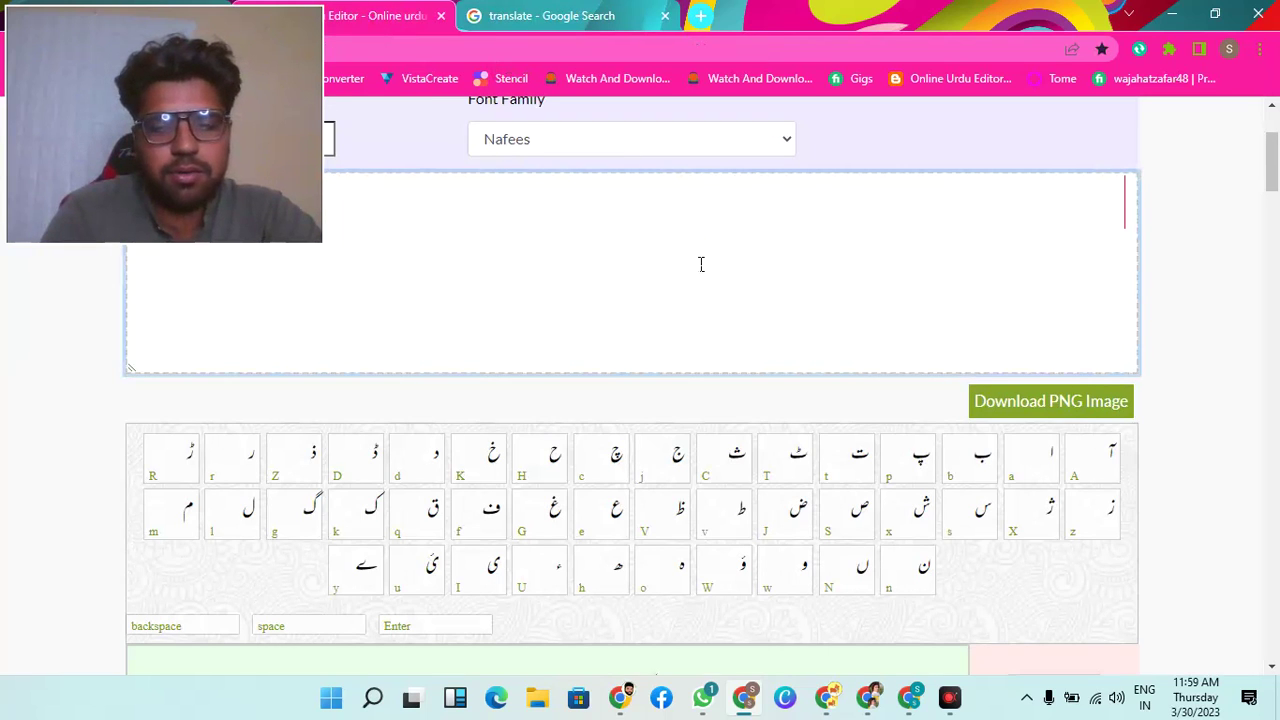
key(ctrl+v)
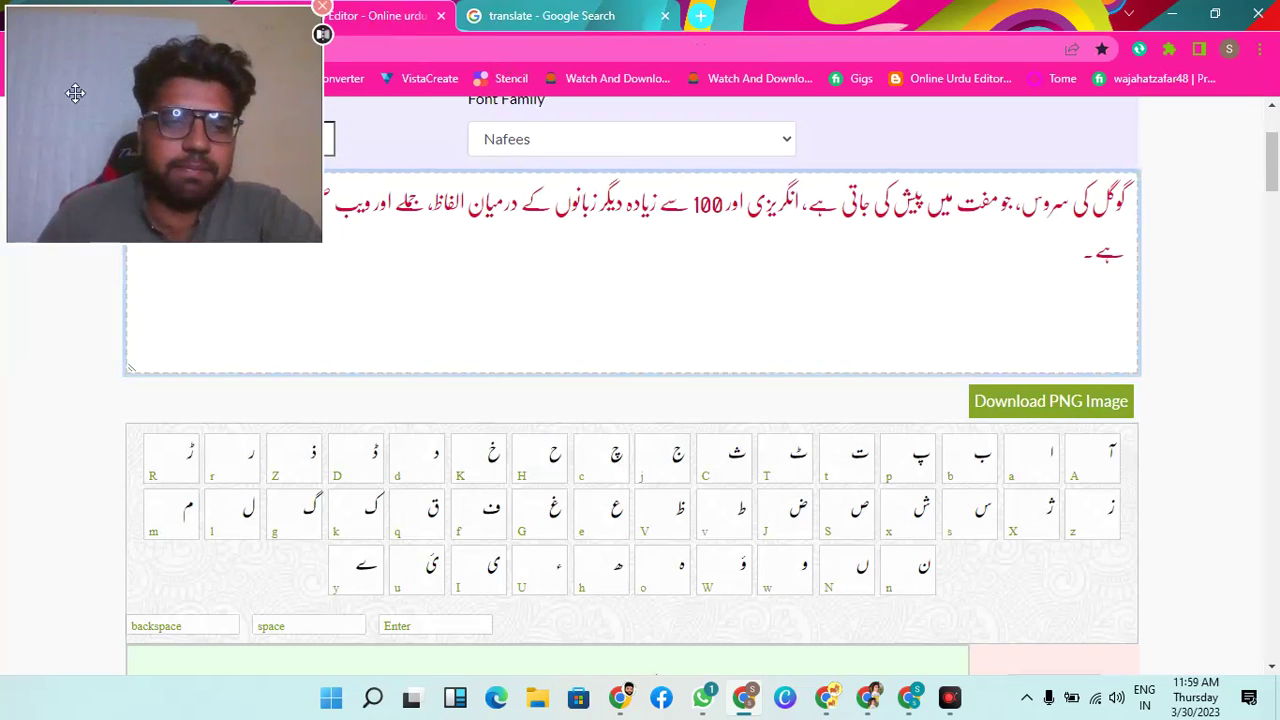
drag(90, 99, 31, 319)
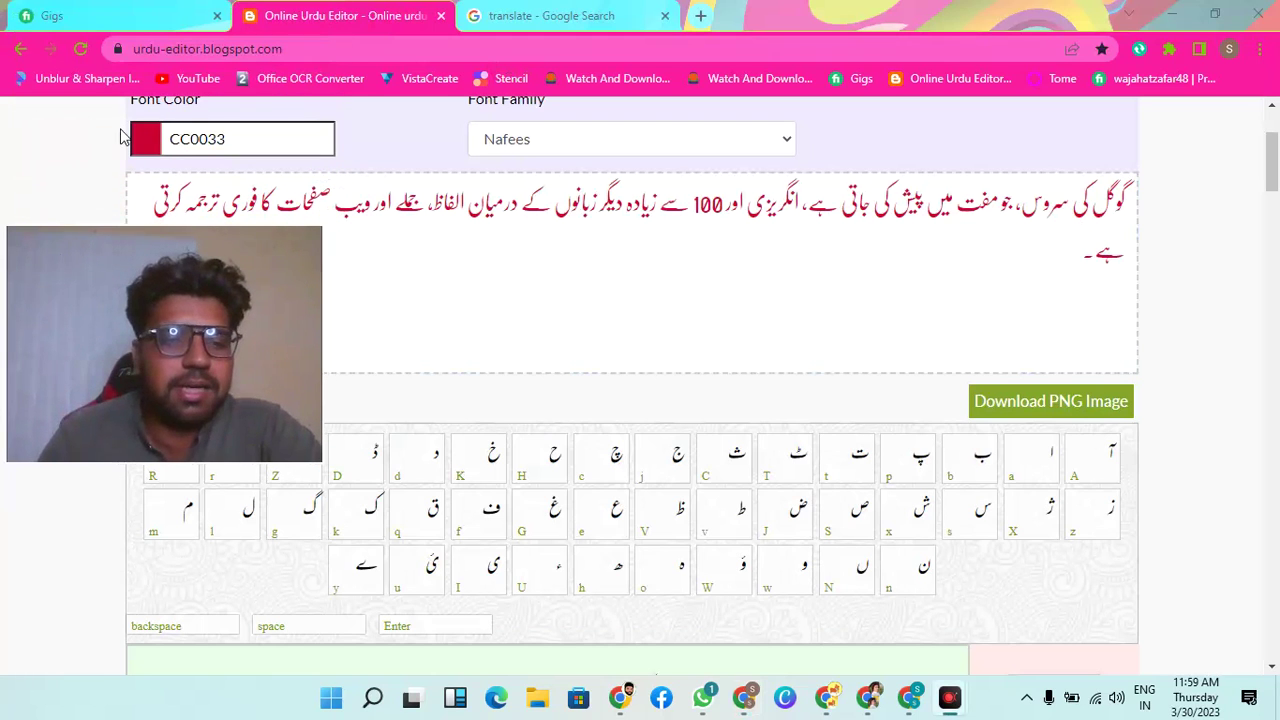
- Change the Urdu text colour to green 19CC13 in the Font Color picker
click(166, 140)
click(183, 195)
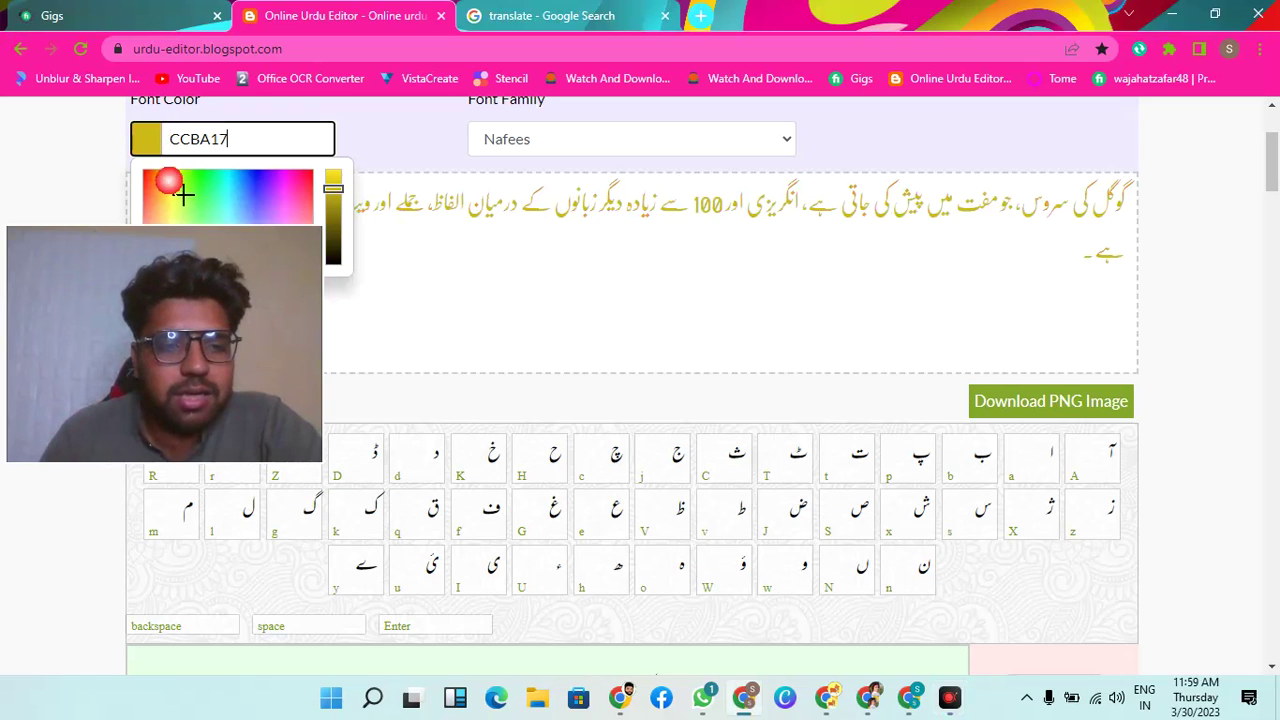
drag(183, 195, 214, 192)
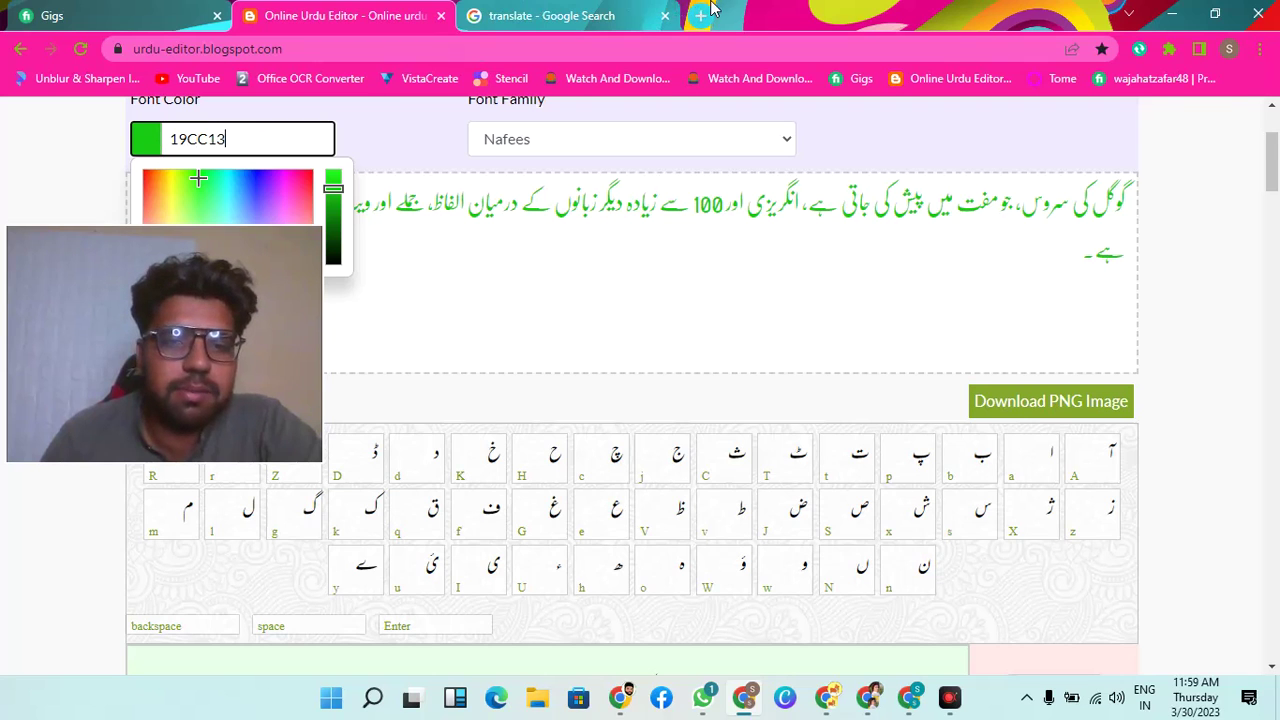
- Replace the search query in the Google tab with 'colors with code'
click(605, 12)
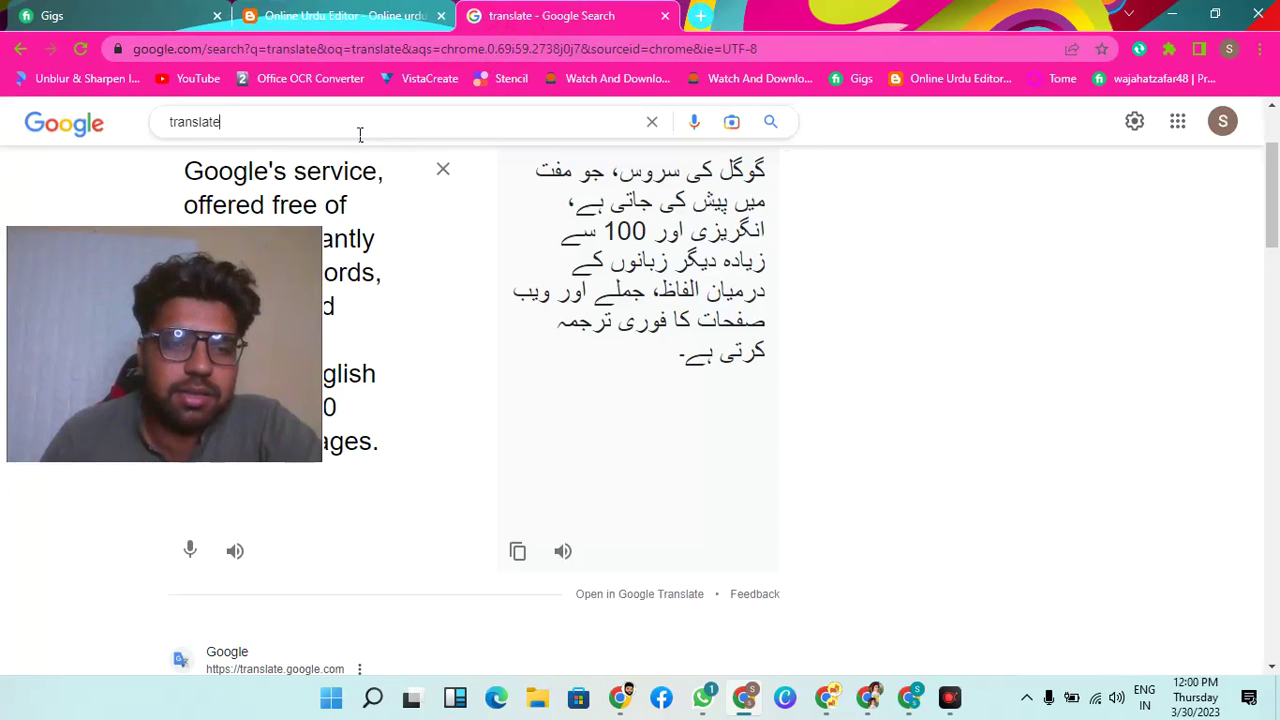
key(ctrl+a)
text(colors w)
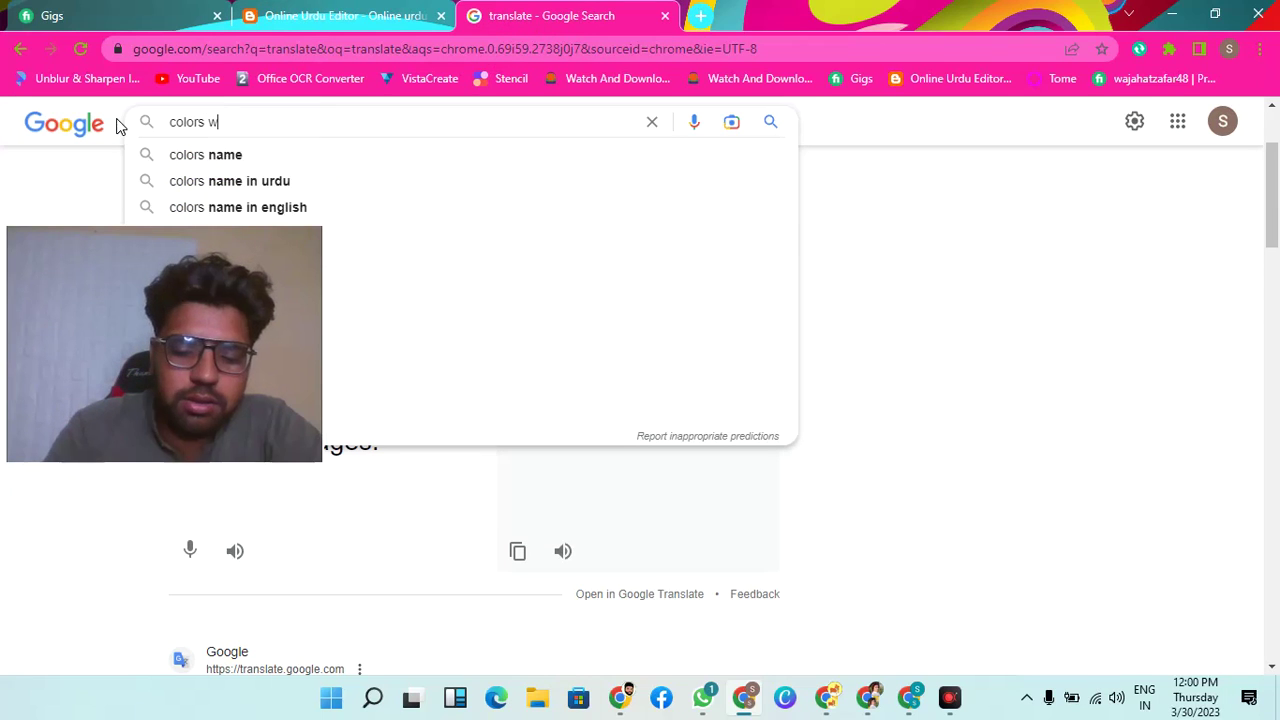
text(ith code)
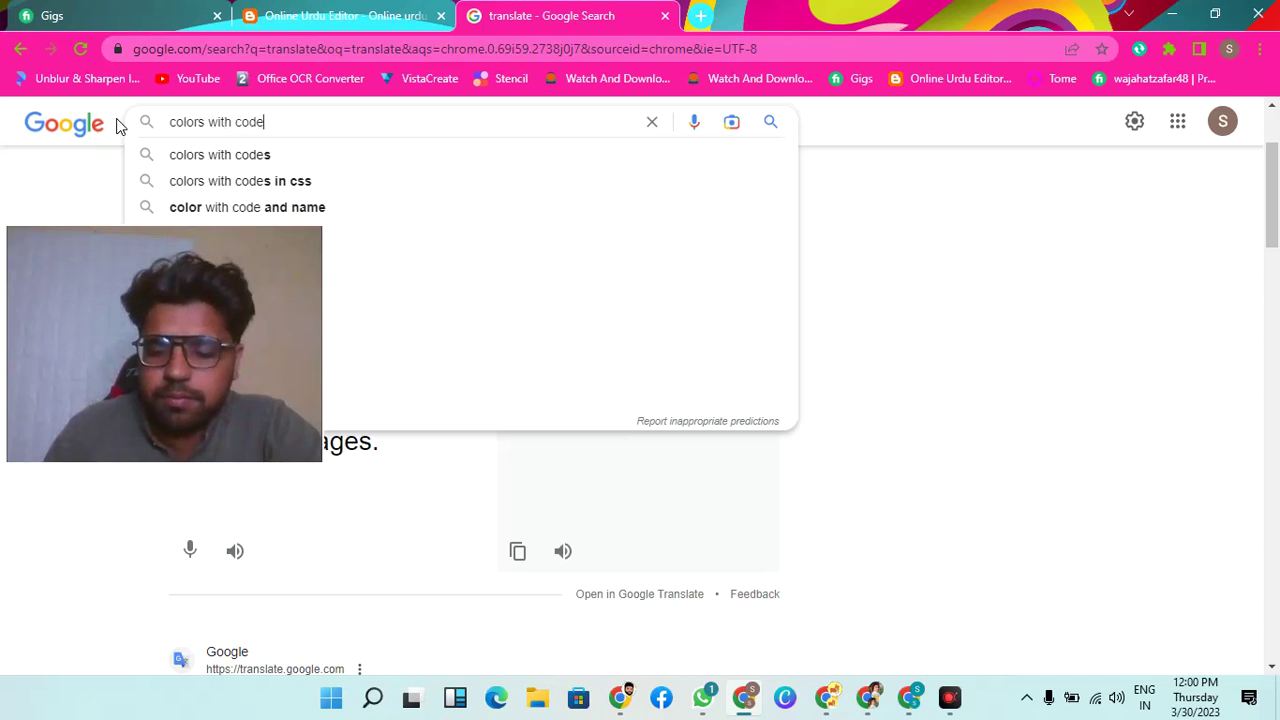
- Search 'colors with code' and select red's hex code #FF0000 in the first result
key(Return)
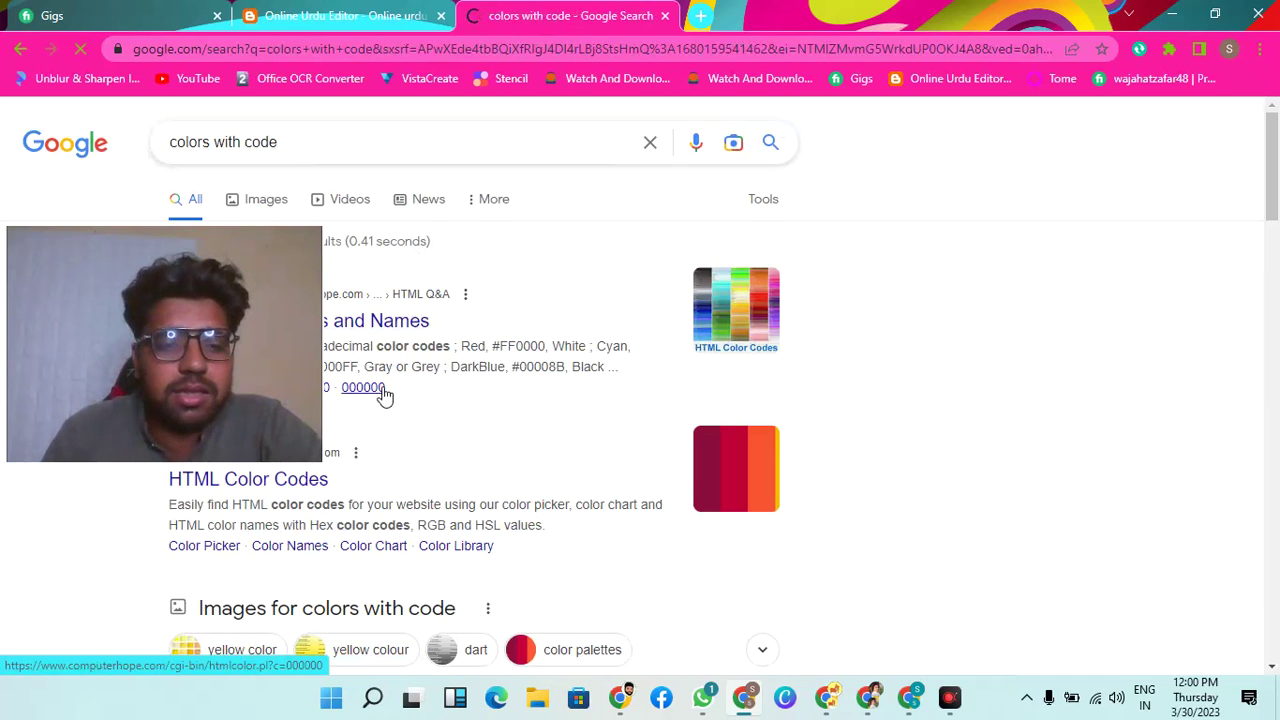
scroll(380, 390, down, 1)
scroll(383, 395, down, 1)
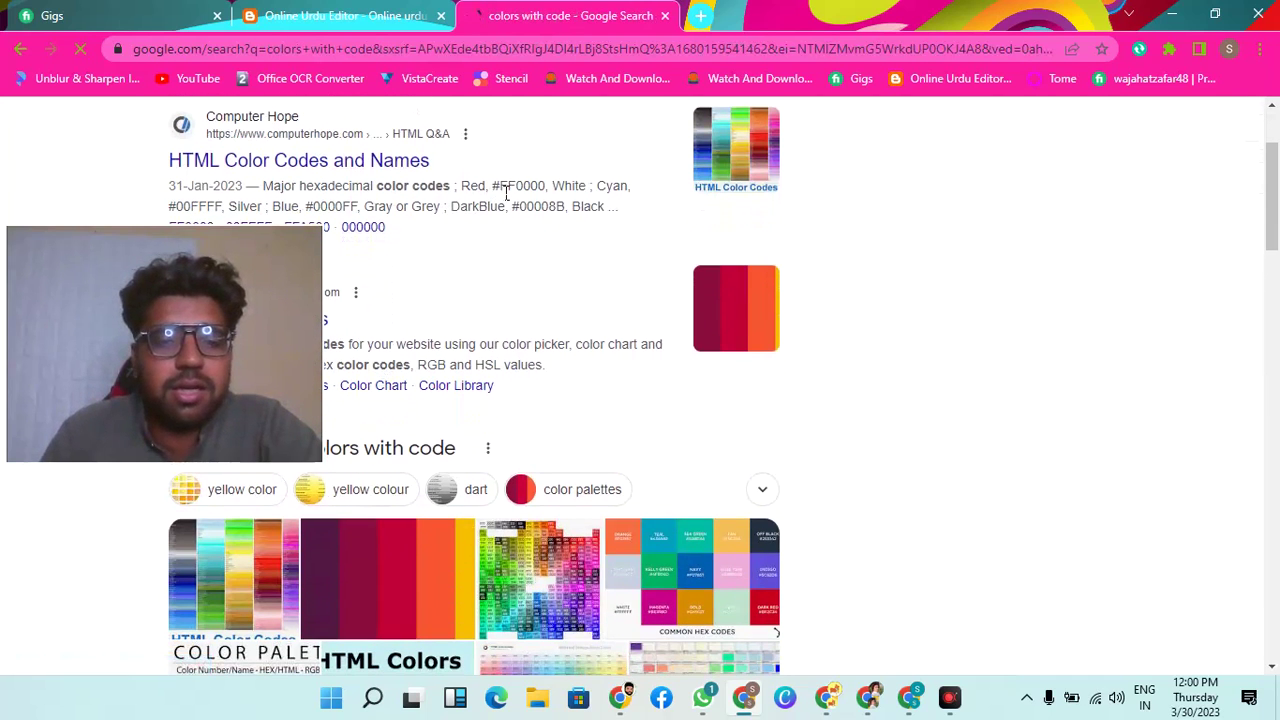
drag(499, 190, 549, 196)
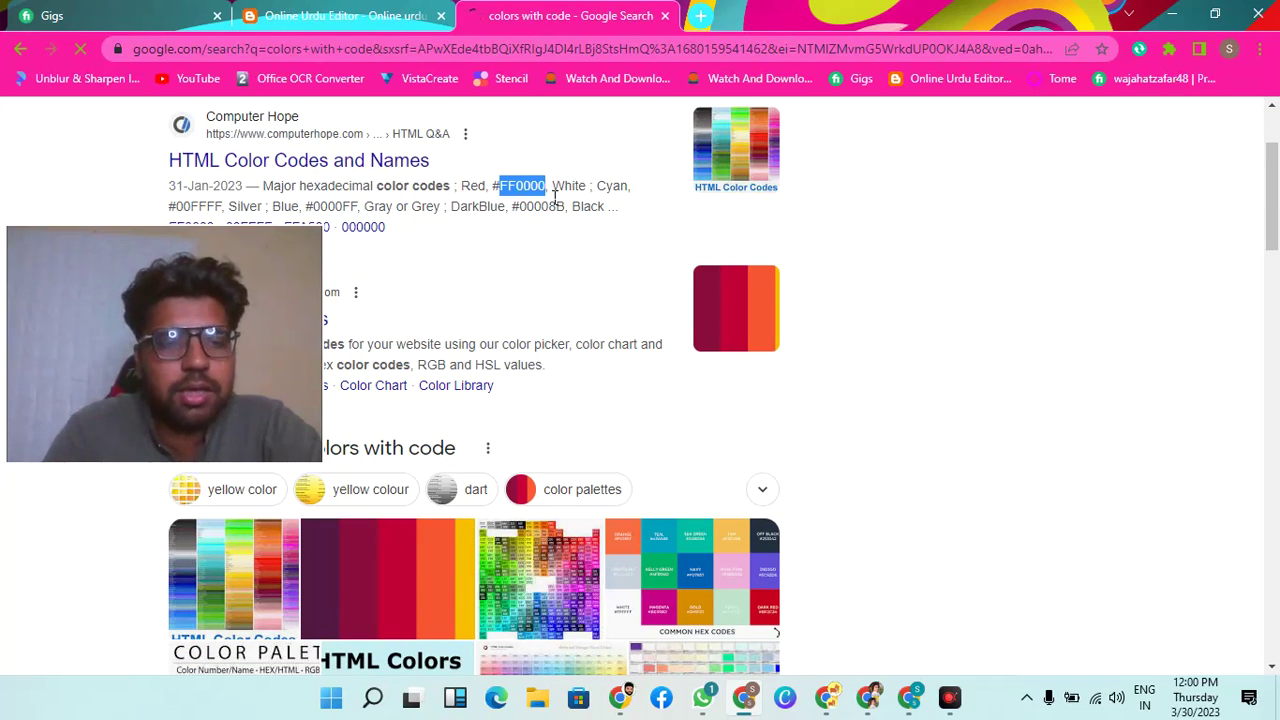
- Set the Urdu text colour in the editor to red FF0000
click(340, 12)
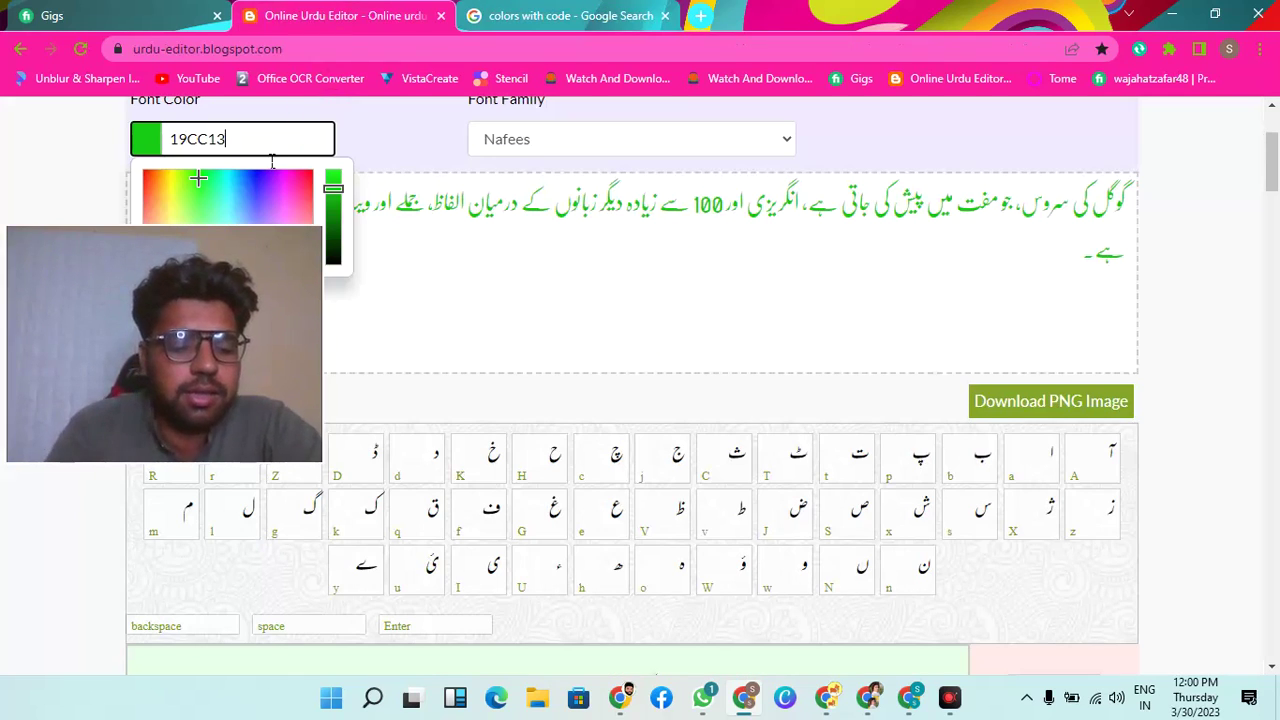
key(ctrl+a)
text(FF0000)
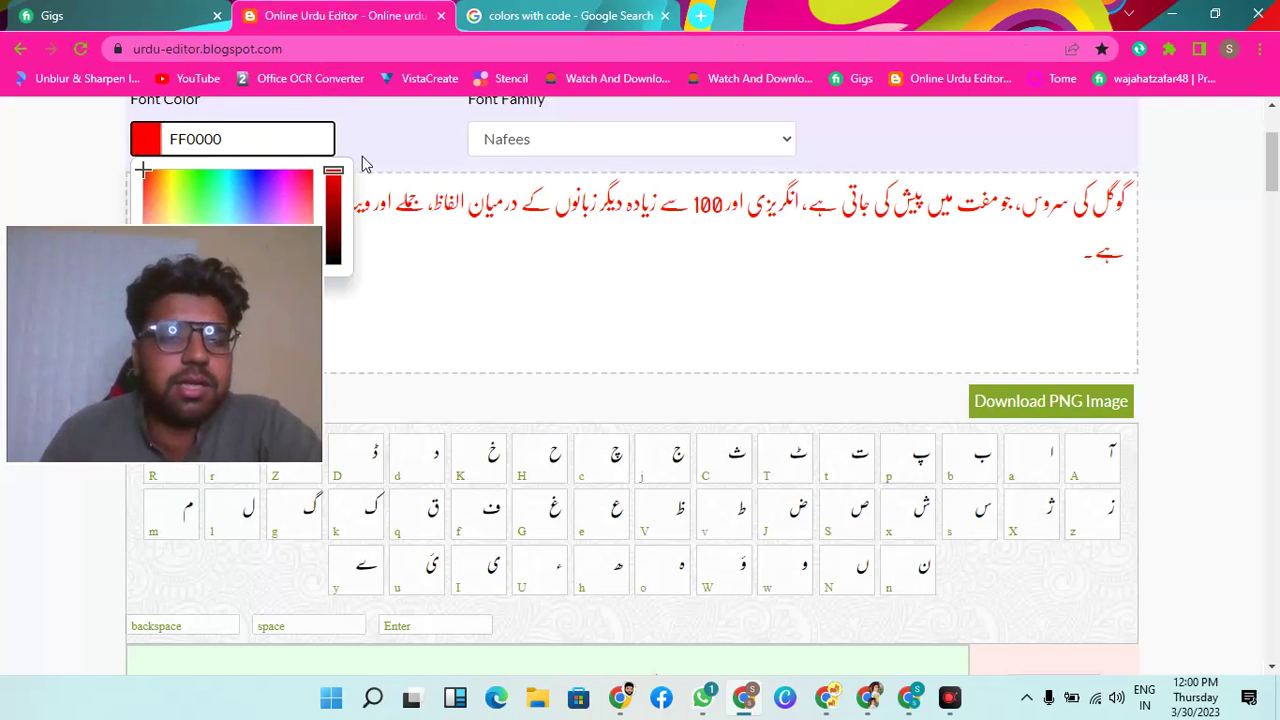
click(411, 259)
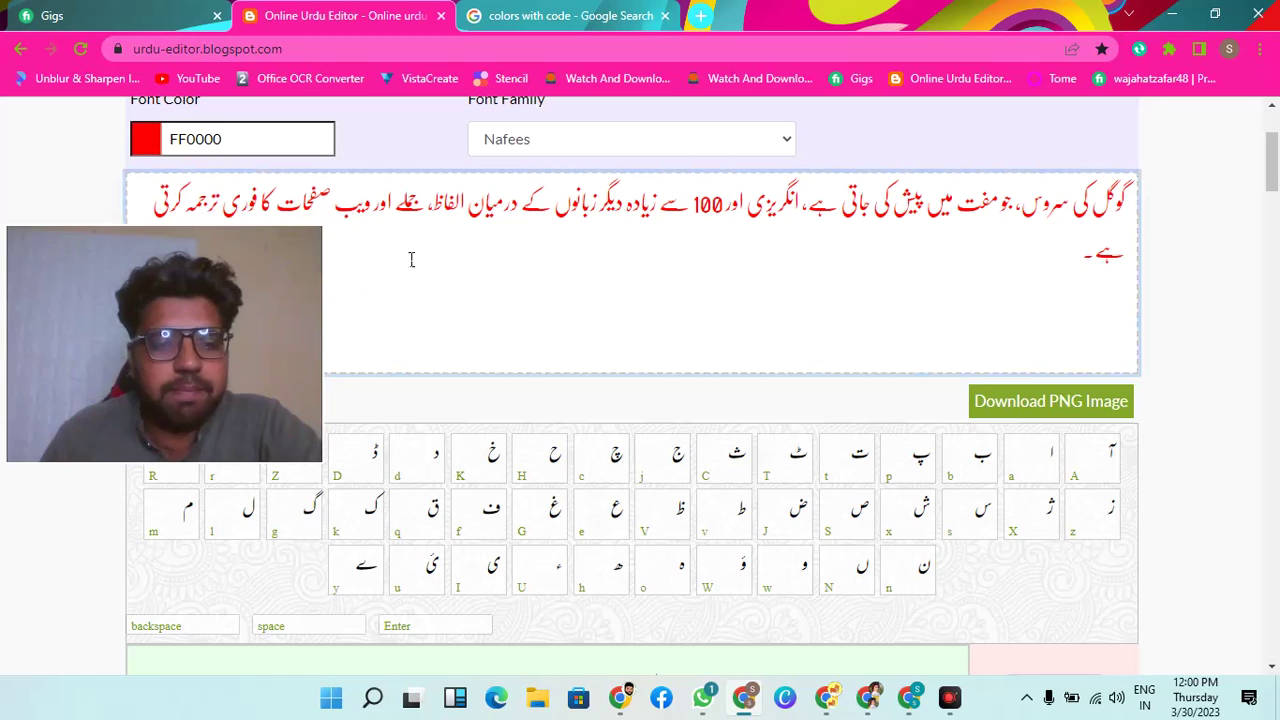
- Try the Mehr font on the Urdu text, then switch it back to Nafees
click(557, 146)
click(514, 168)
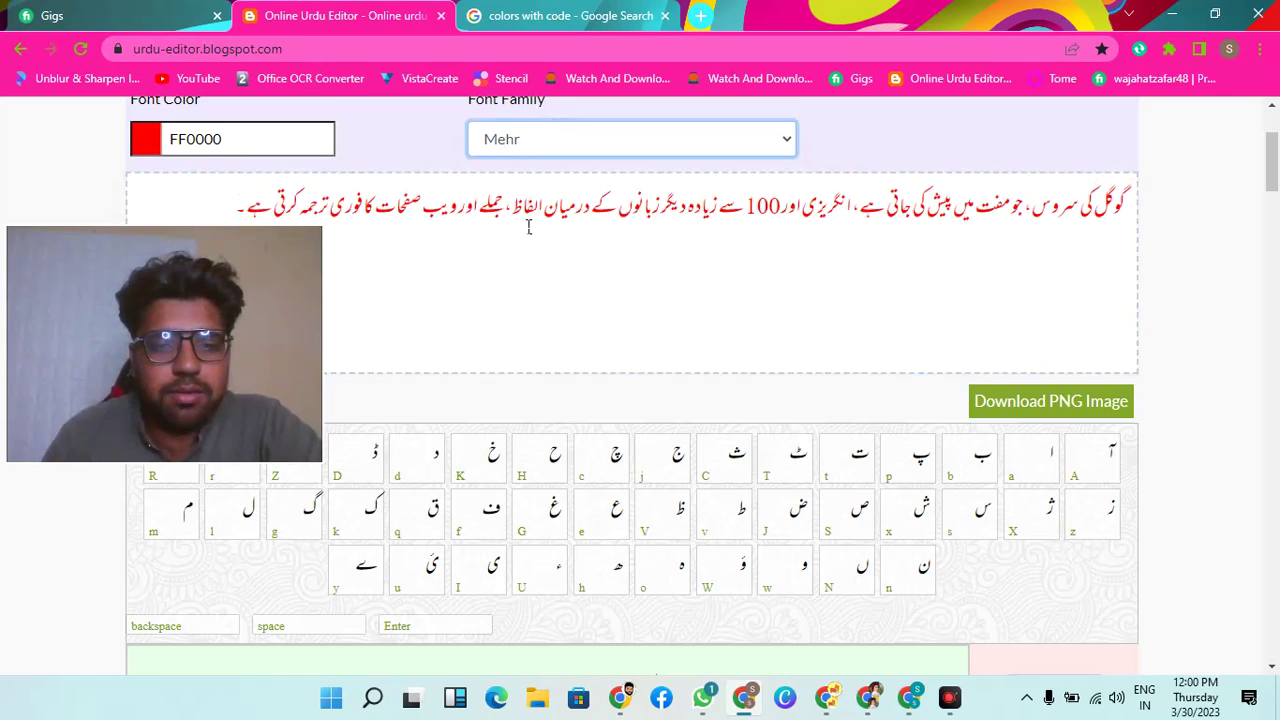
click(603, 152)
click(550, 188)
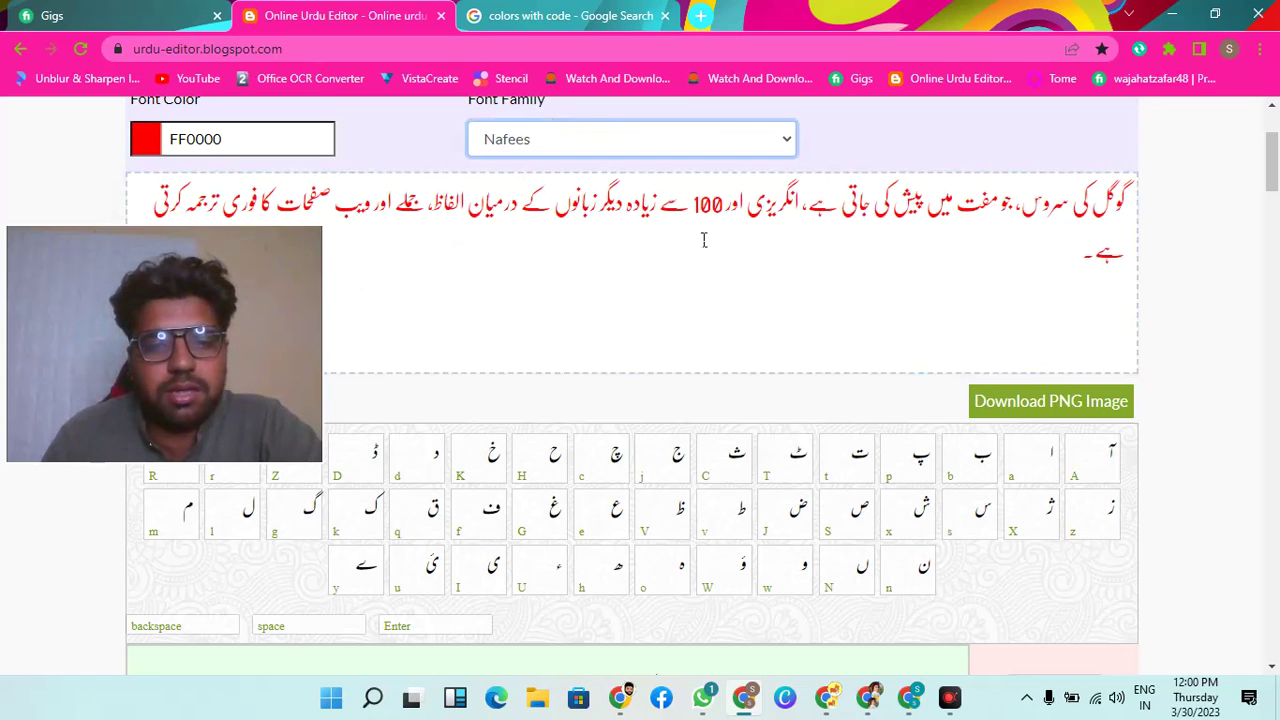
scroll(722, 262, down, 5)
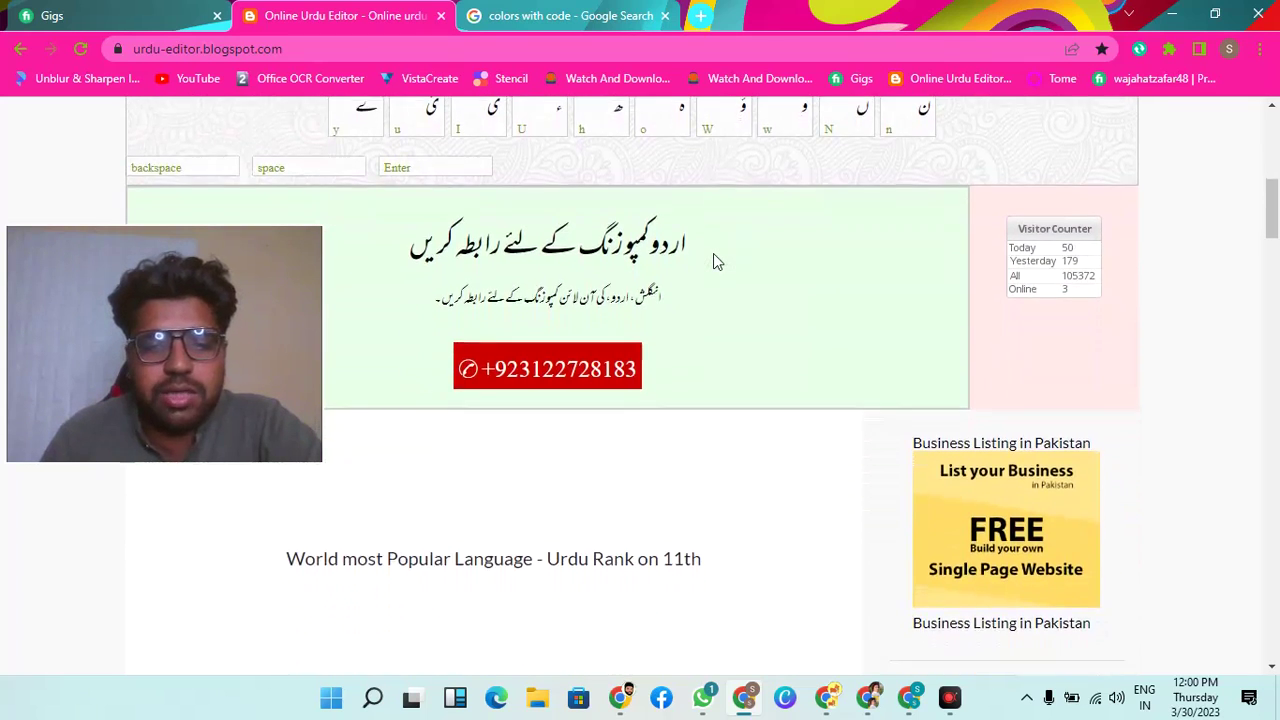
scroll(713, 262, down, 1)
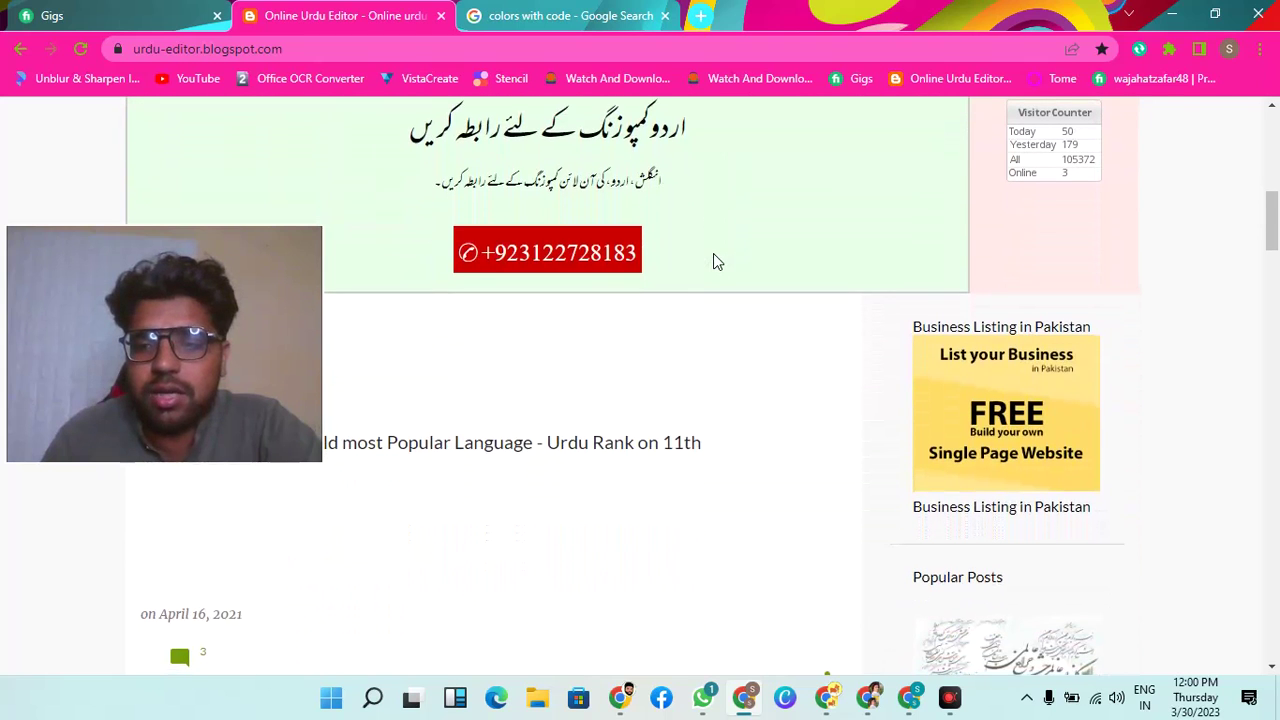
scroll(713, 262, down, 5)
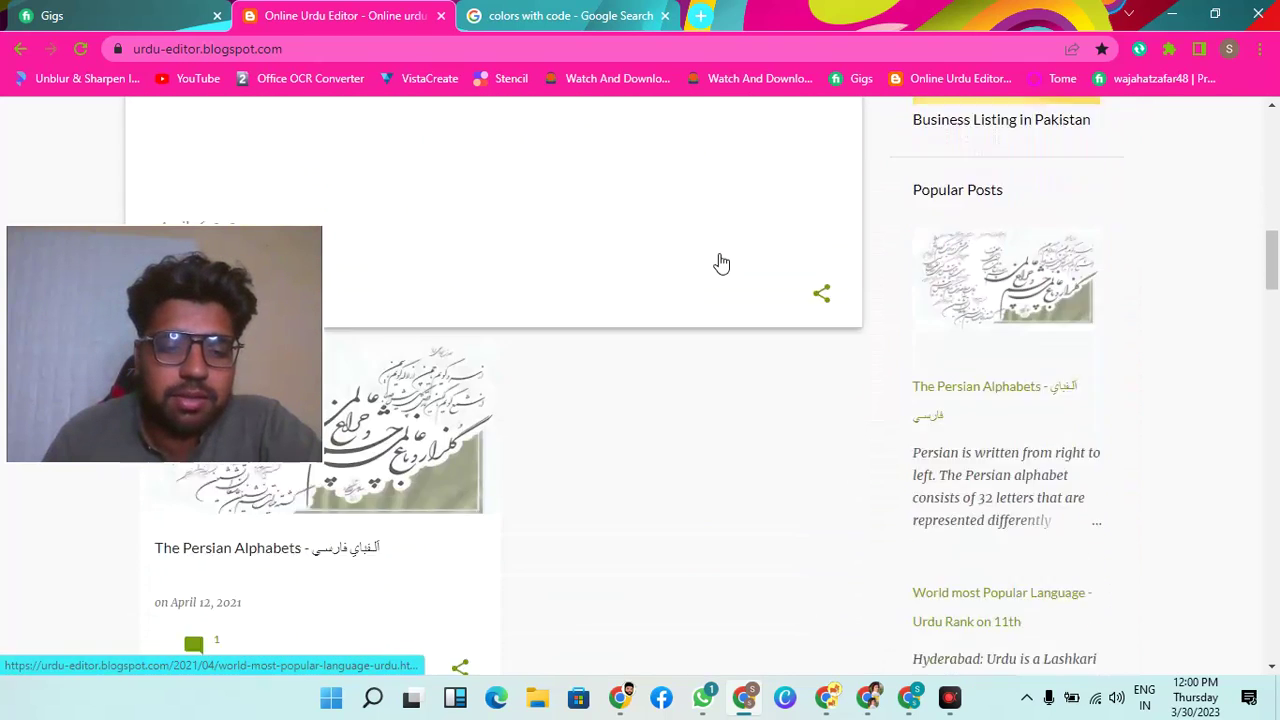
scroll(713, 262, down, 2)
scroll(713, 262, down, 1)
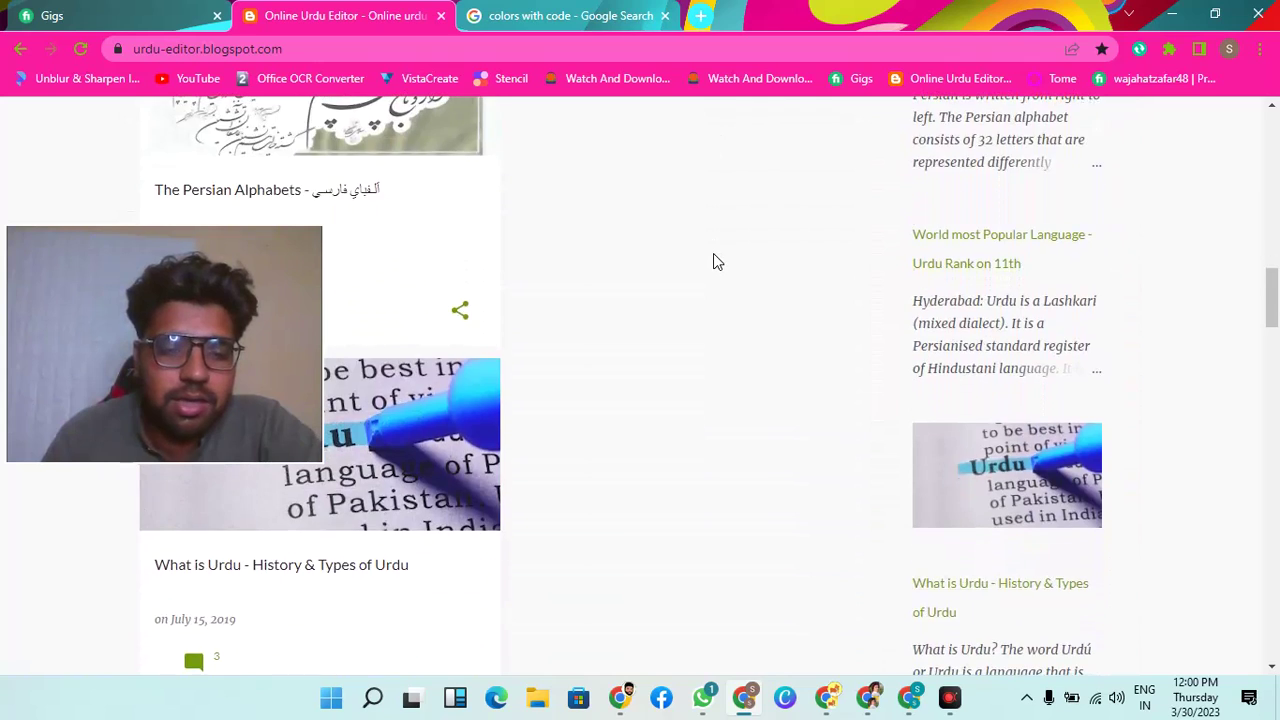
scroll(713, 262, down, 2)
scroll(713, 262, up, 4)
scroll(713, 262, up, 5)
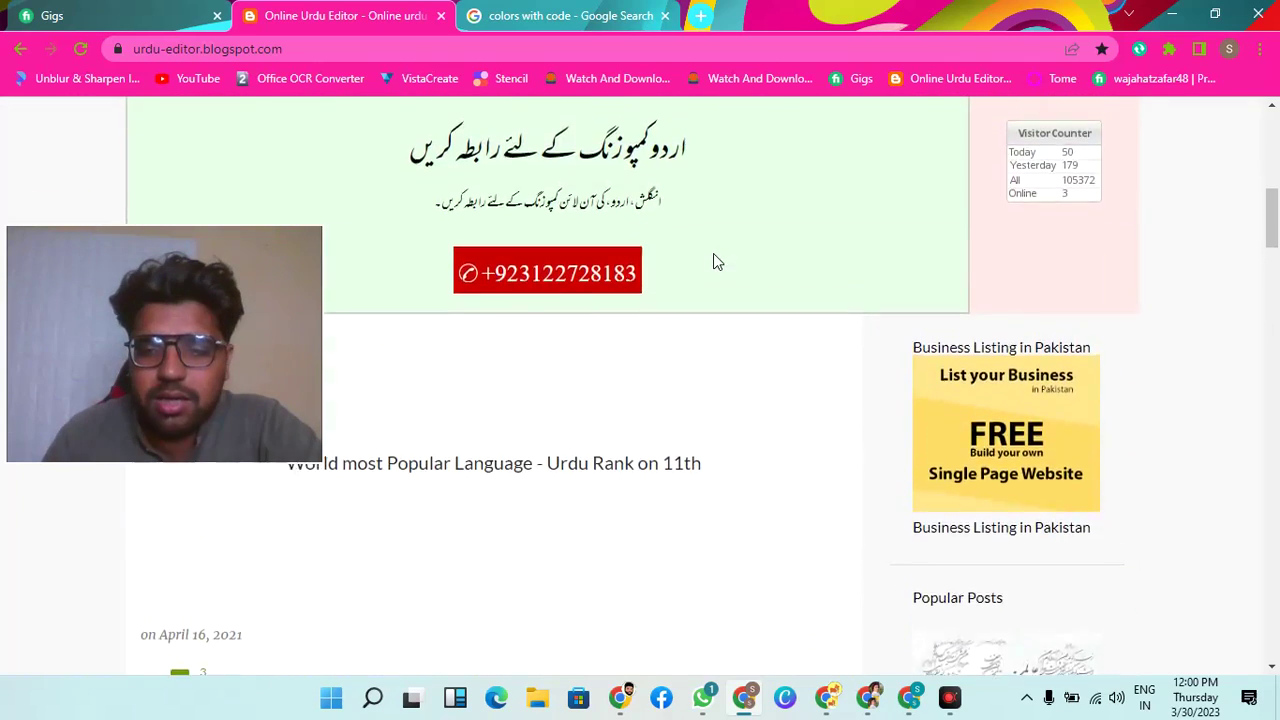
scroll(713, 262, up, 5)
scroll(713, 262, up, 2)
- Download the red Urdu text as 1680159647048.png, inspect it zoomed in Photos, then close Photos
click(1010, 506)
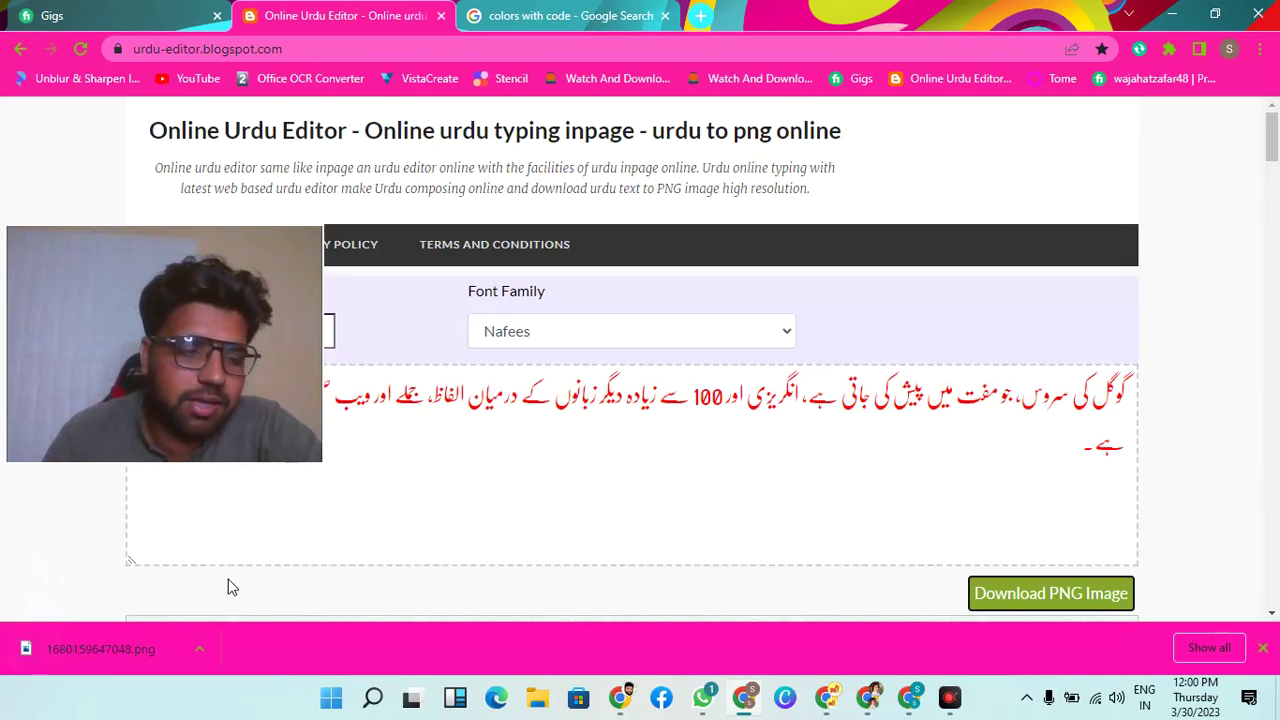
click(93, 649)
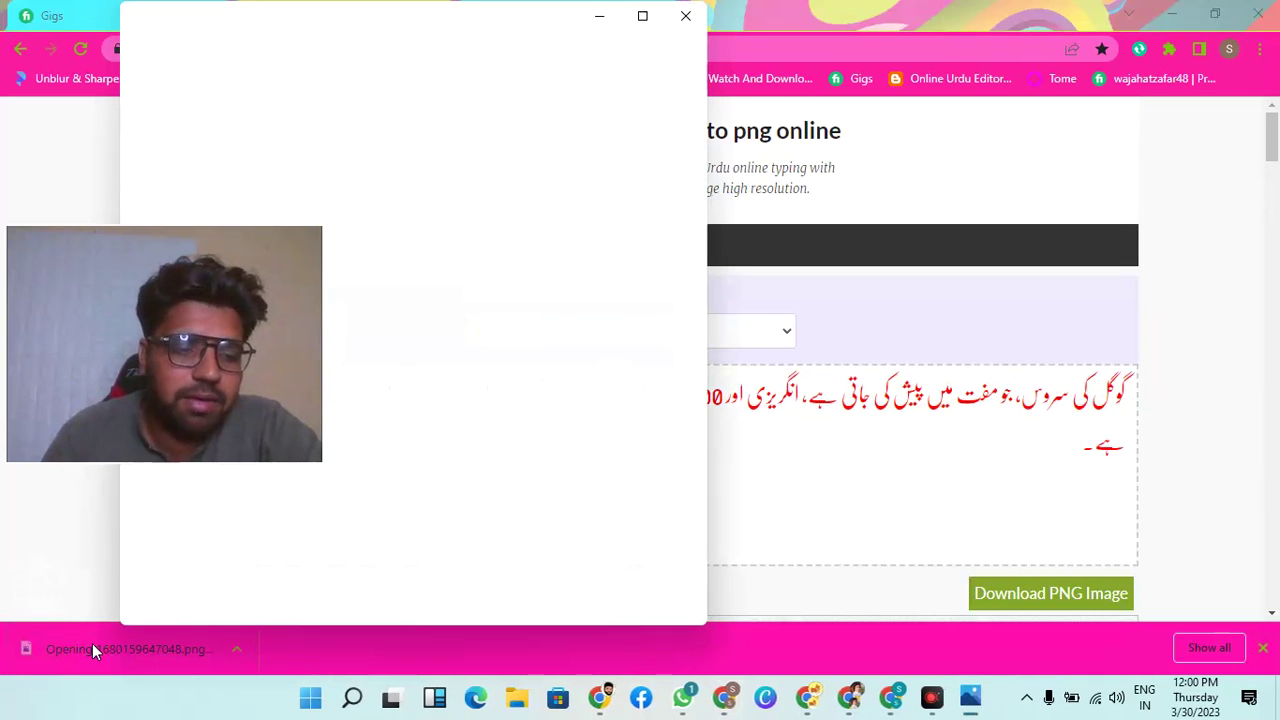
scroll(533, 318, up, 1)
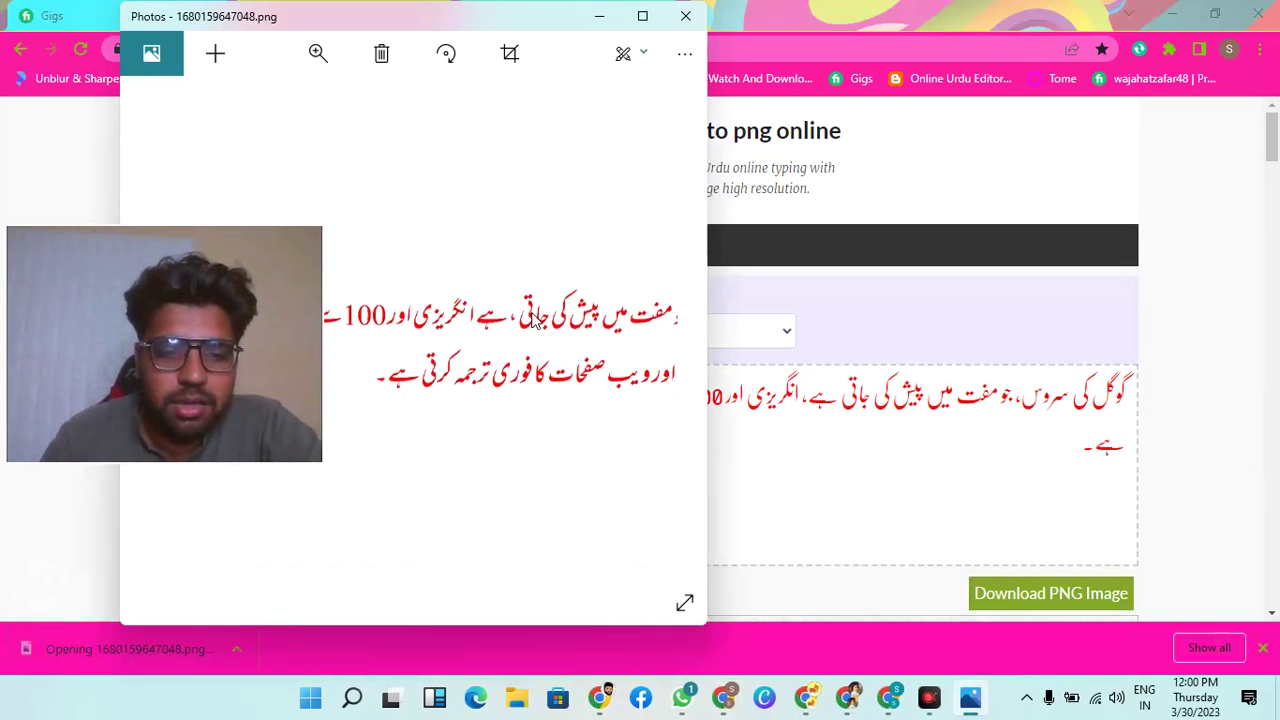
scroll(533, 318, up, 1)
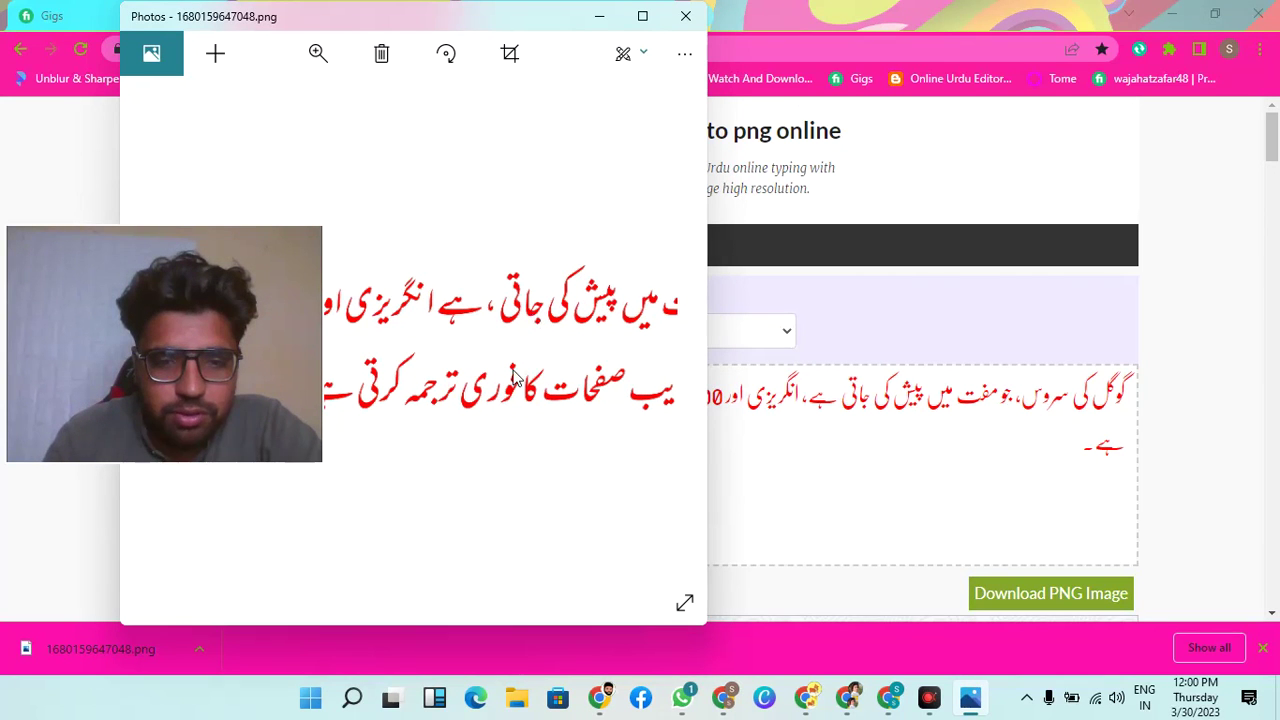
scroll(466, 351, up, 1)
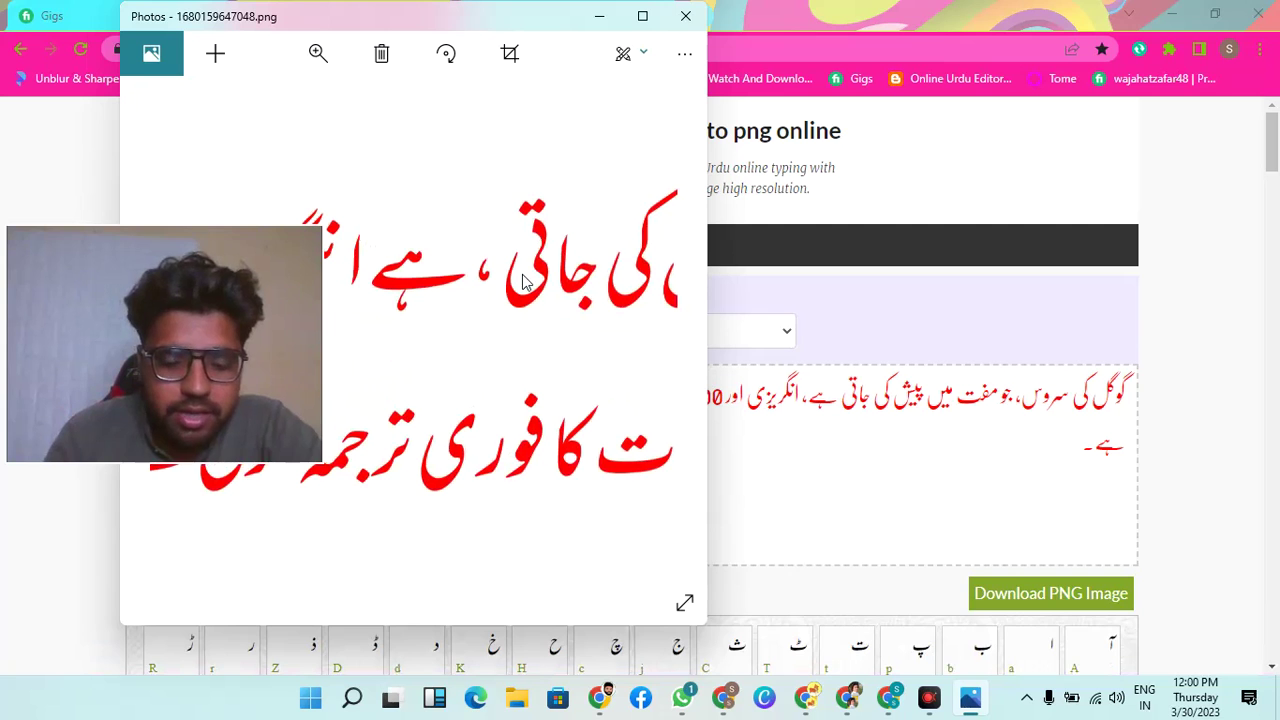
scroll(522, 280, up, 2)
scroll(522, 274, up, 1)
scroll(520, 272, up, 1)
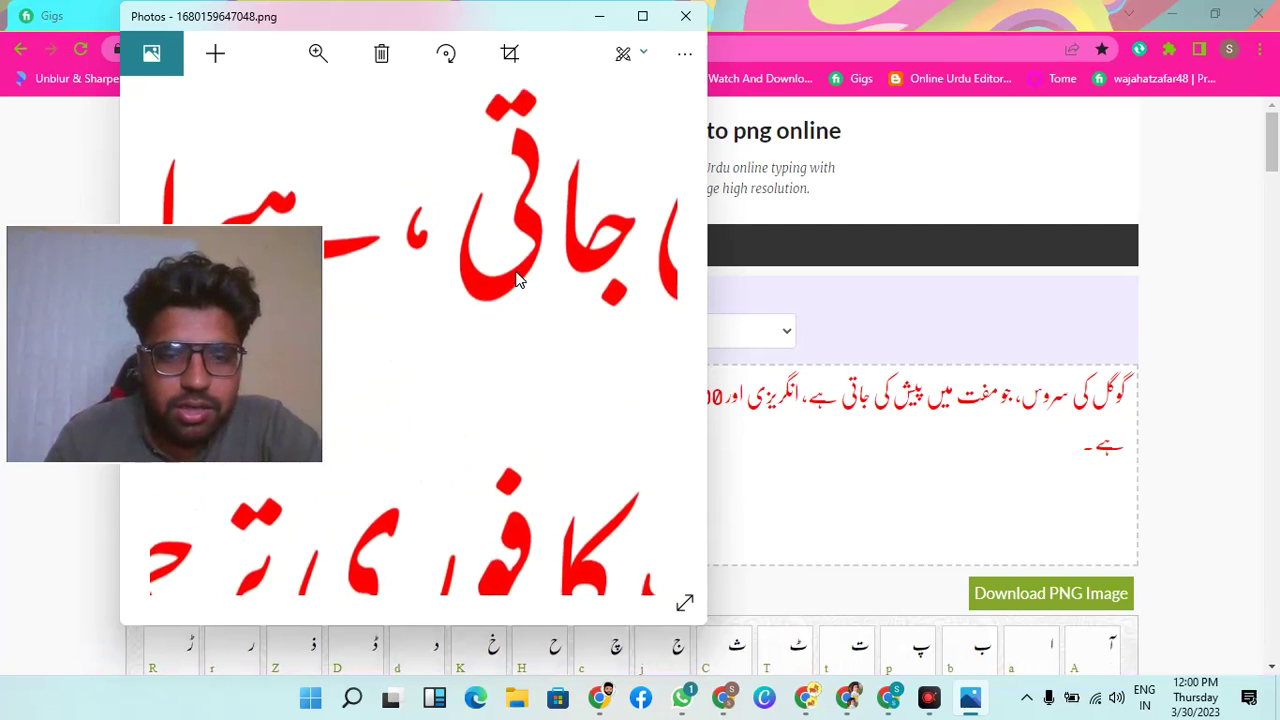
scroll(515, 300, up, 1)
scroll(518, 305, up, 1)
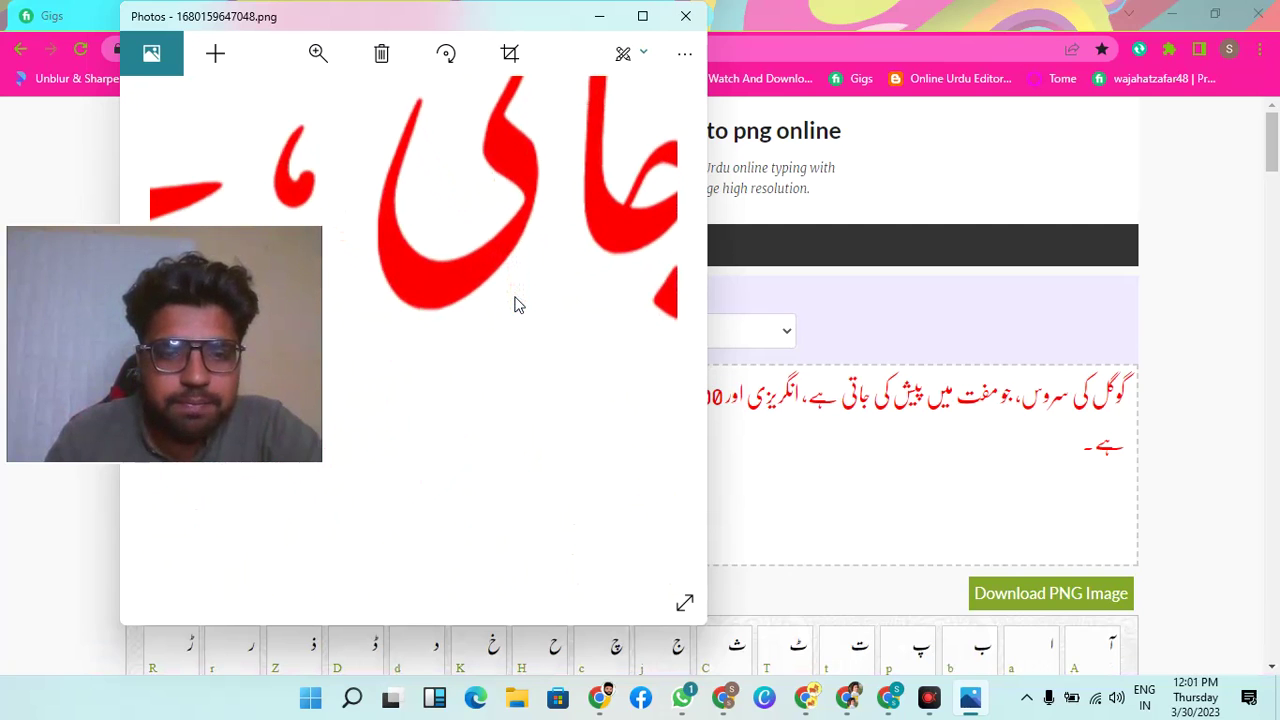
click(686, 16)
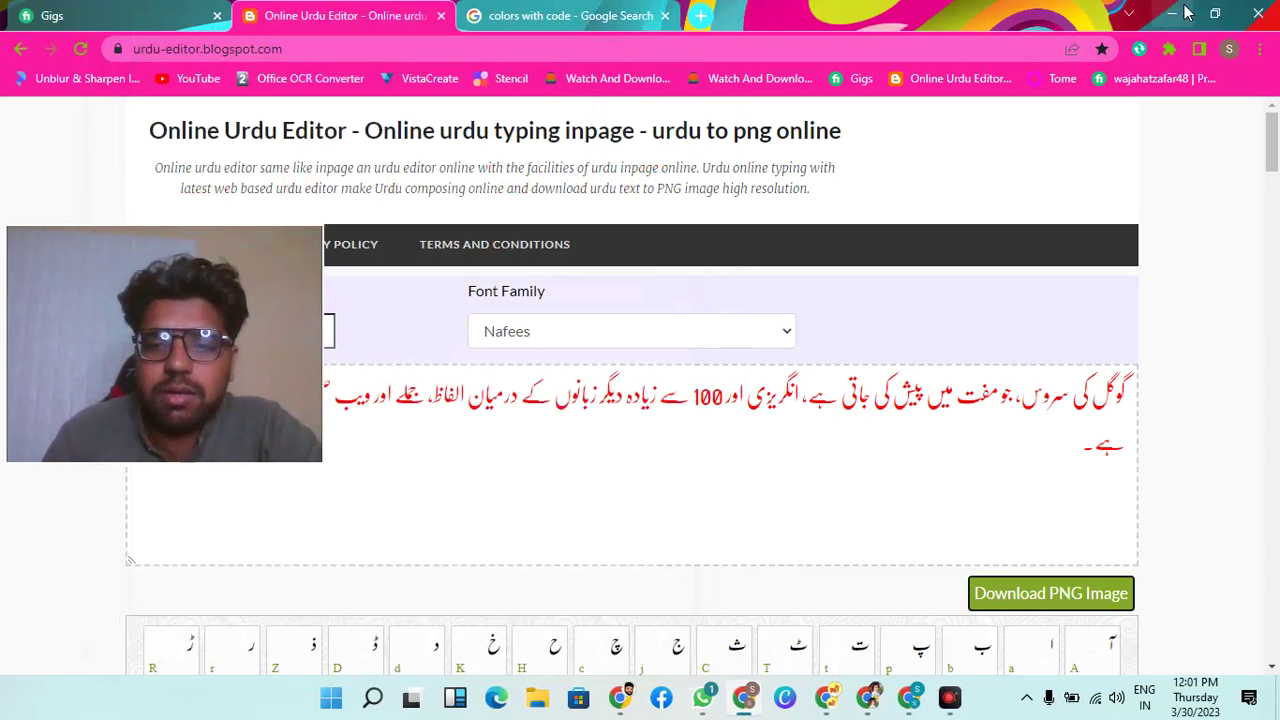
- Minimize all four Chrome windows to clear the desktop
click(1185, 12)
click(1172, 14)
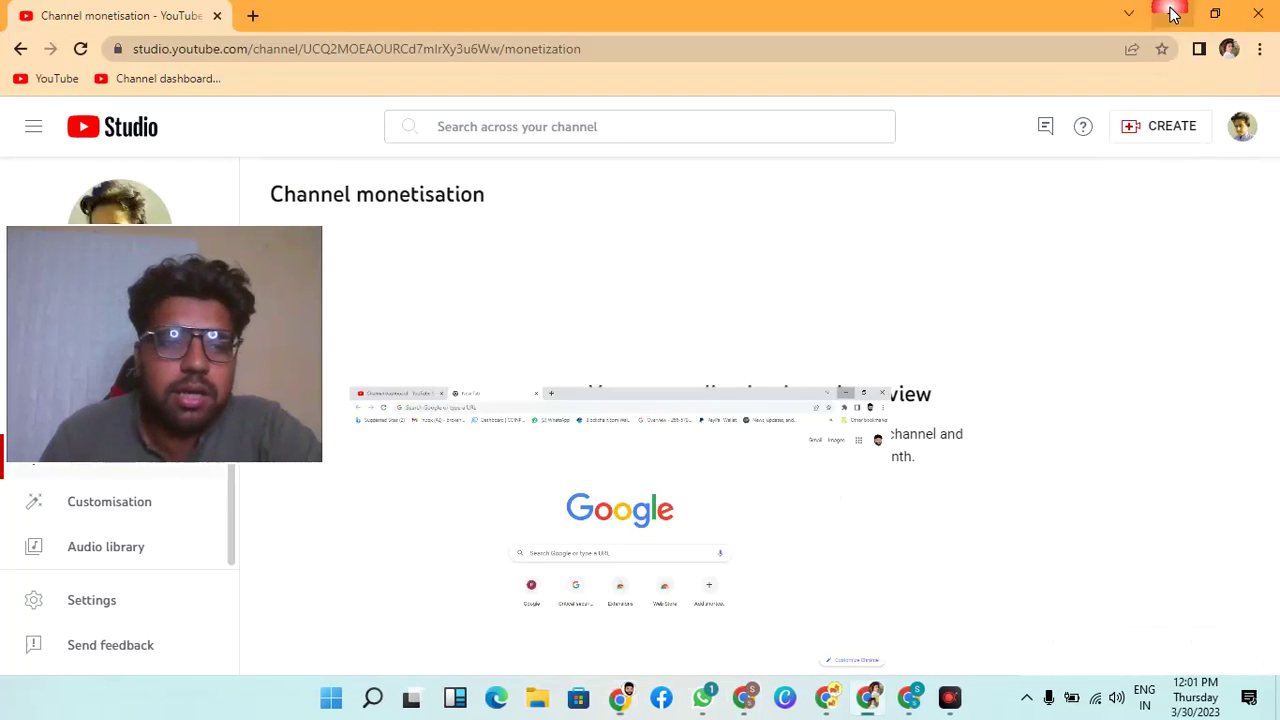
click(1171, 12)
click(1172, 14)
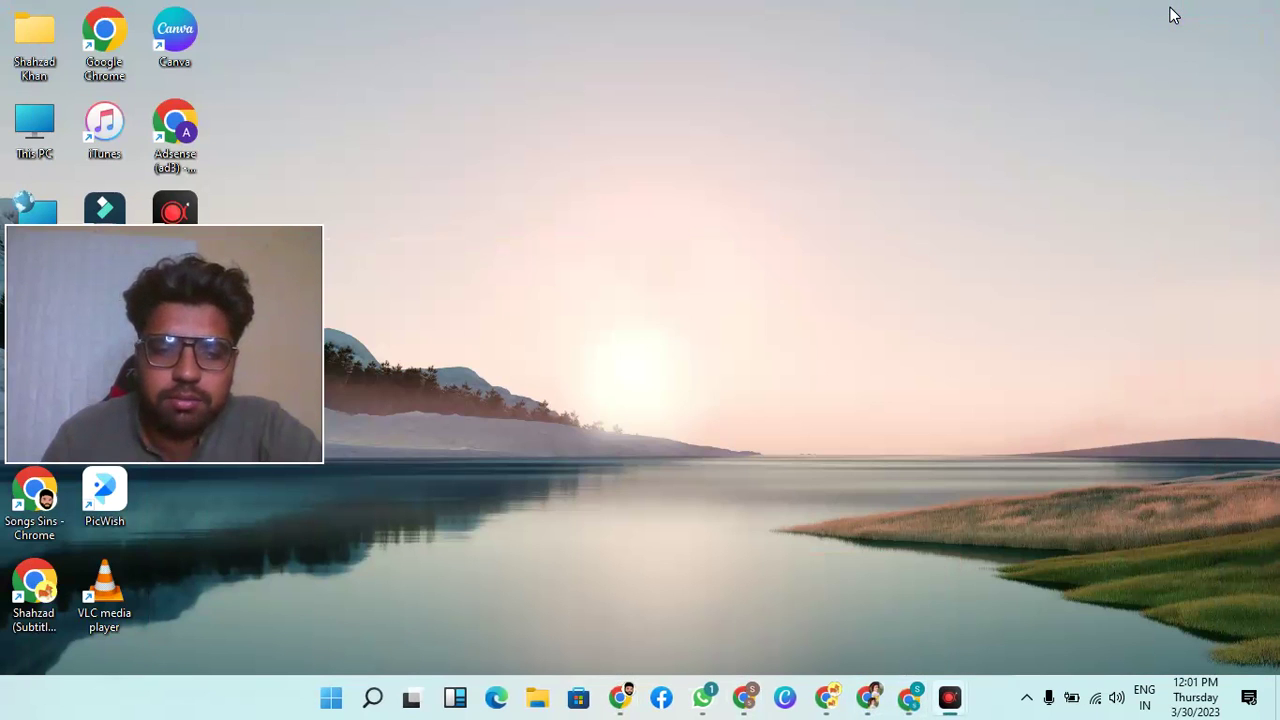
mouse_move(209, 326)
mouse_down()
mouse_move(931, 208)
mouse_move(1002, 105)
mouse_up()
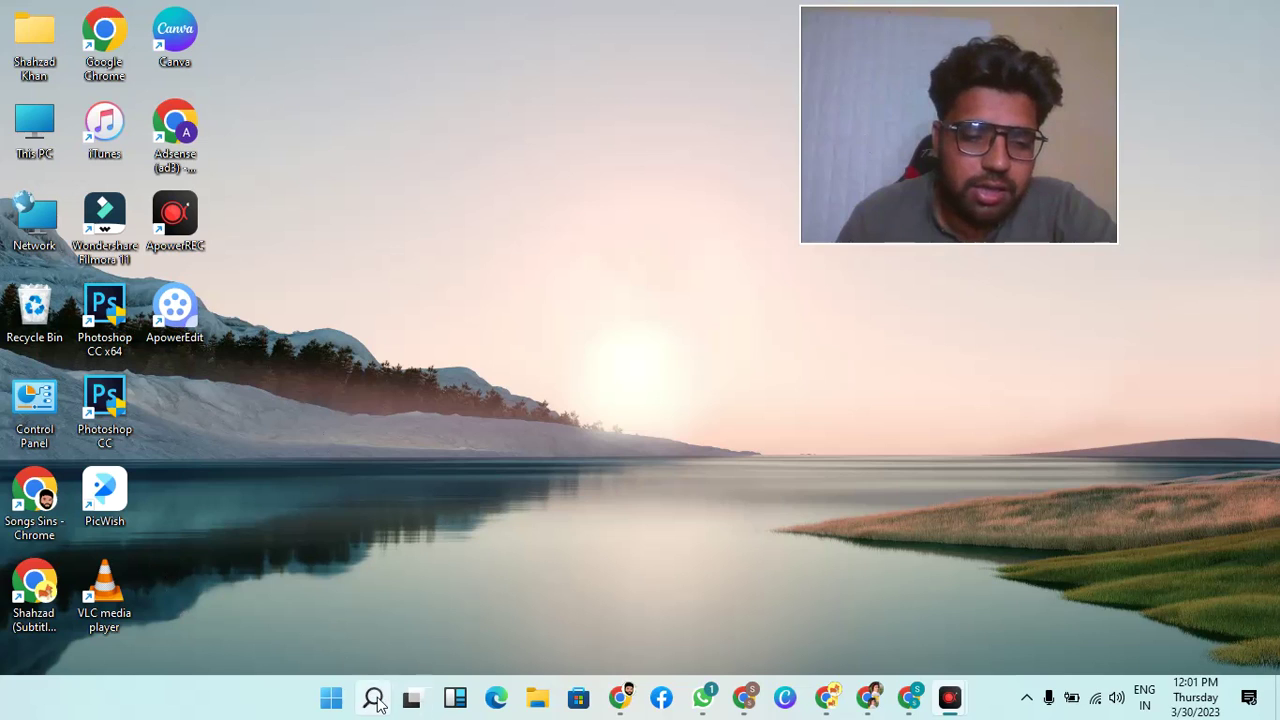
- Launch Paint from Windows search to get a blank untitled canvas
click(373, 698)
text(p)
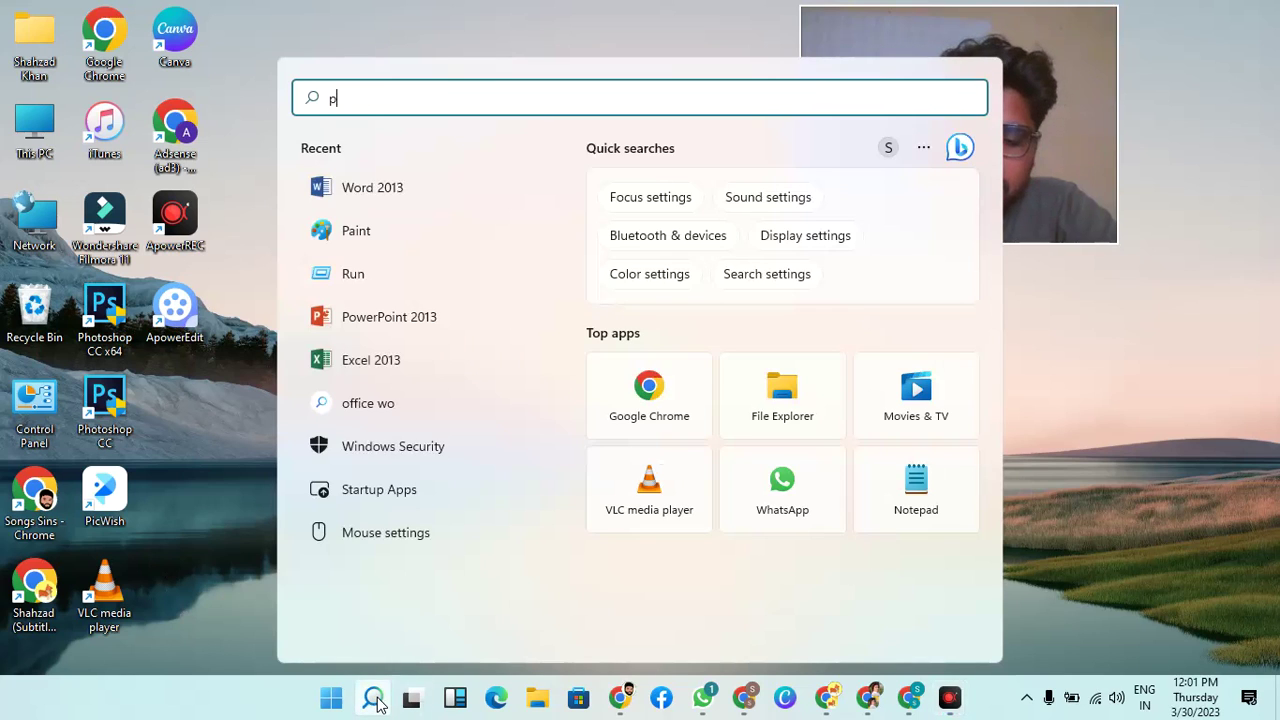
text(a)
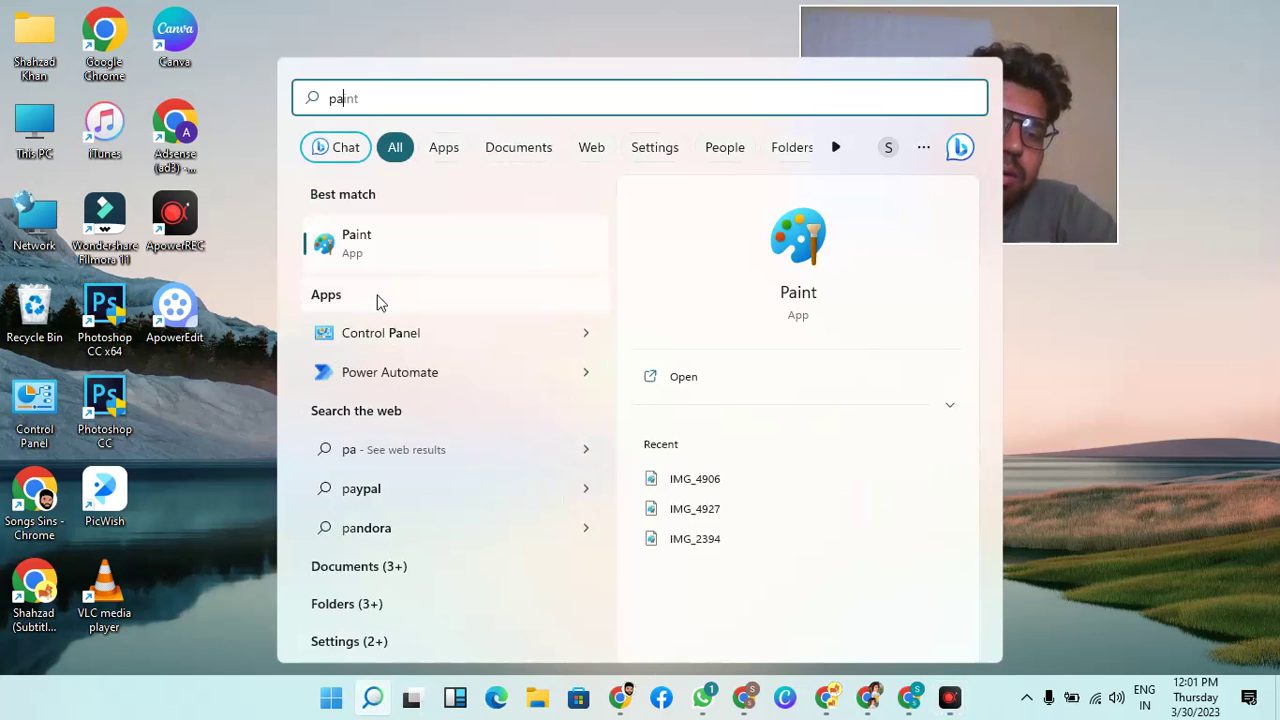
click(342, 256)
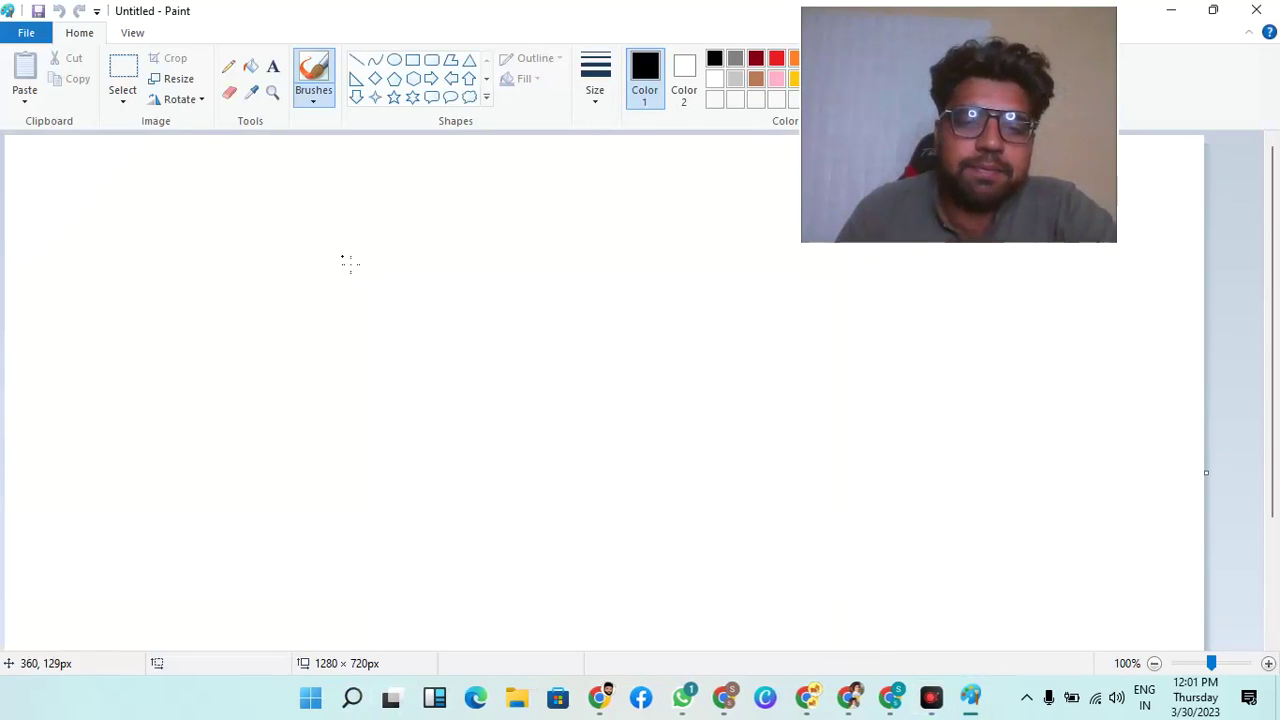
- Paste 1680159647048.png from Downloads onto the canvas, position it, and zoom out to 50%
click(124, 72)
drag(476, 338, 596, 401)
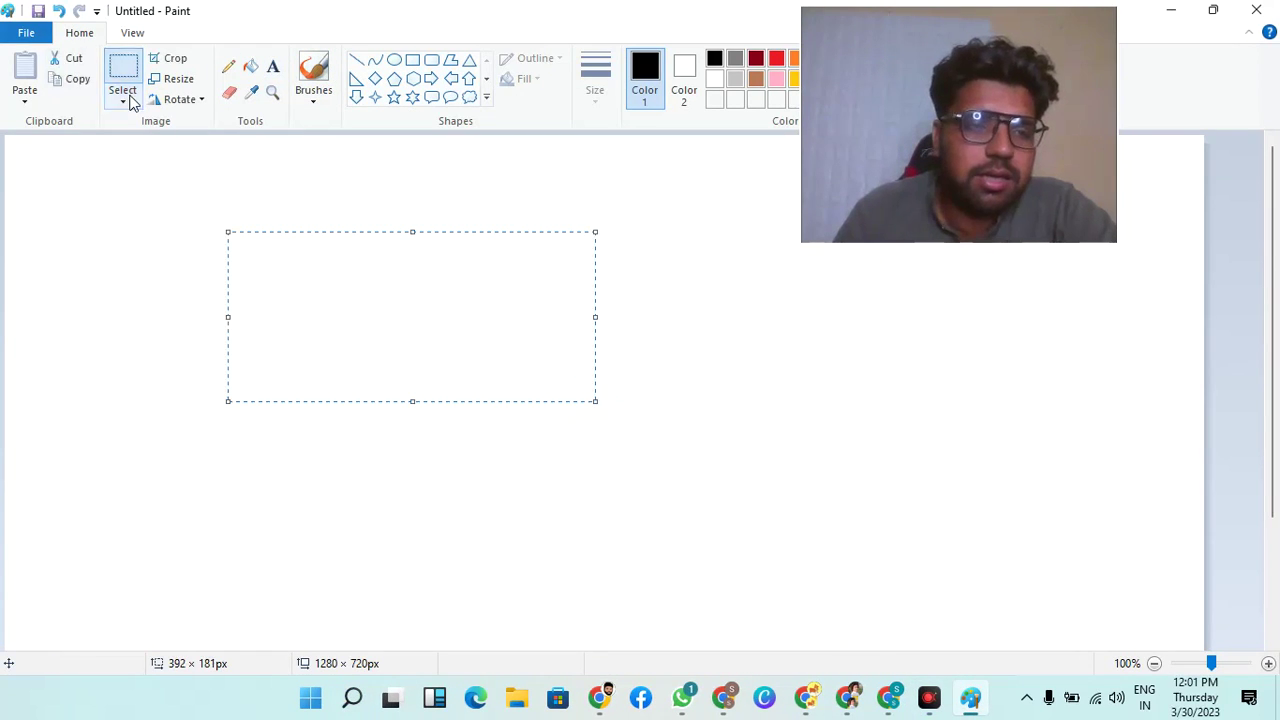
click(18, 92)
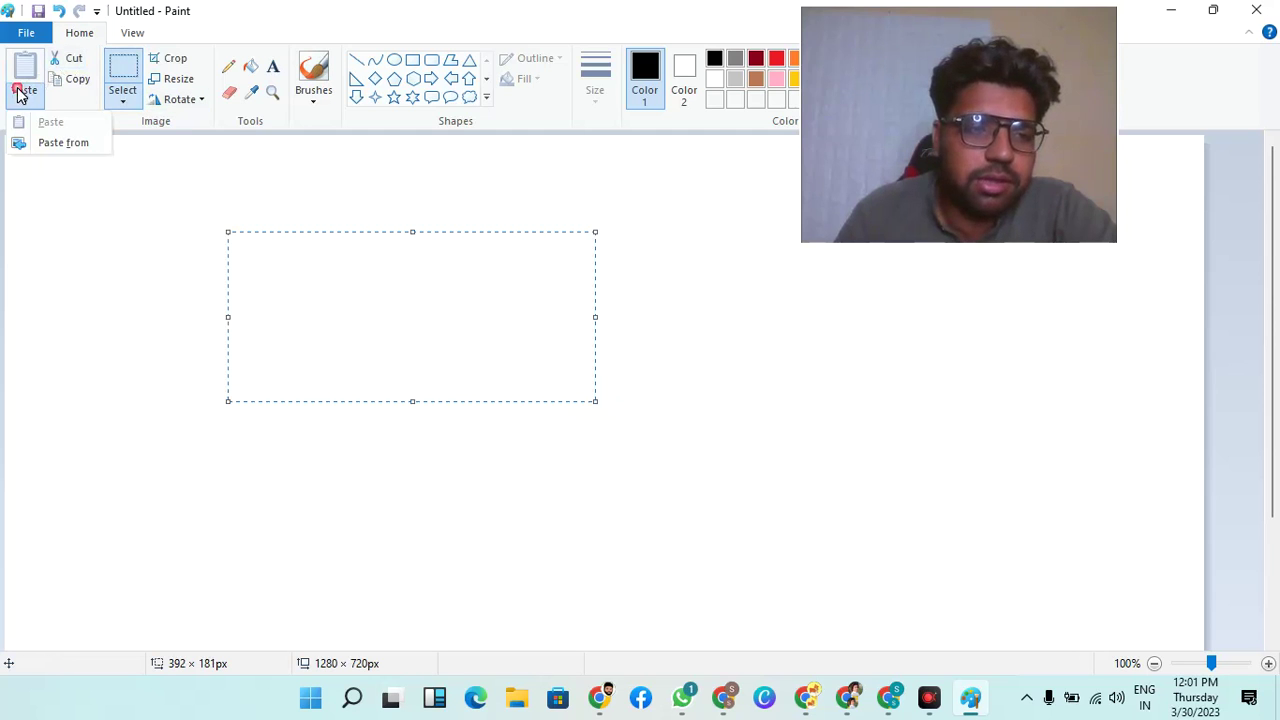
click(66, 143)
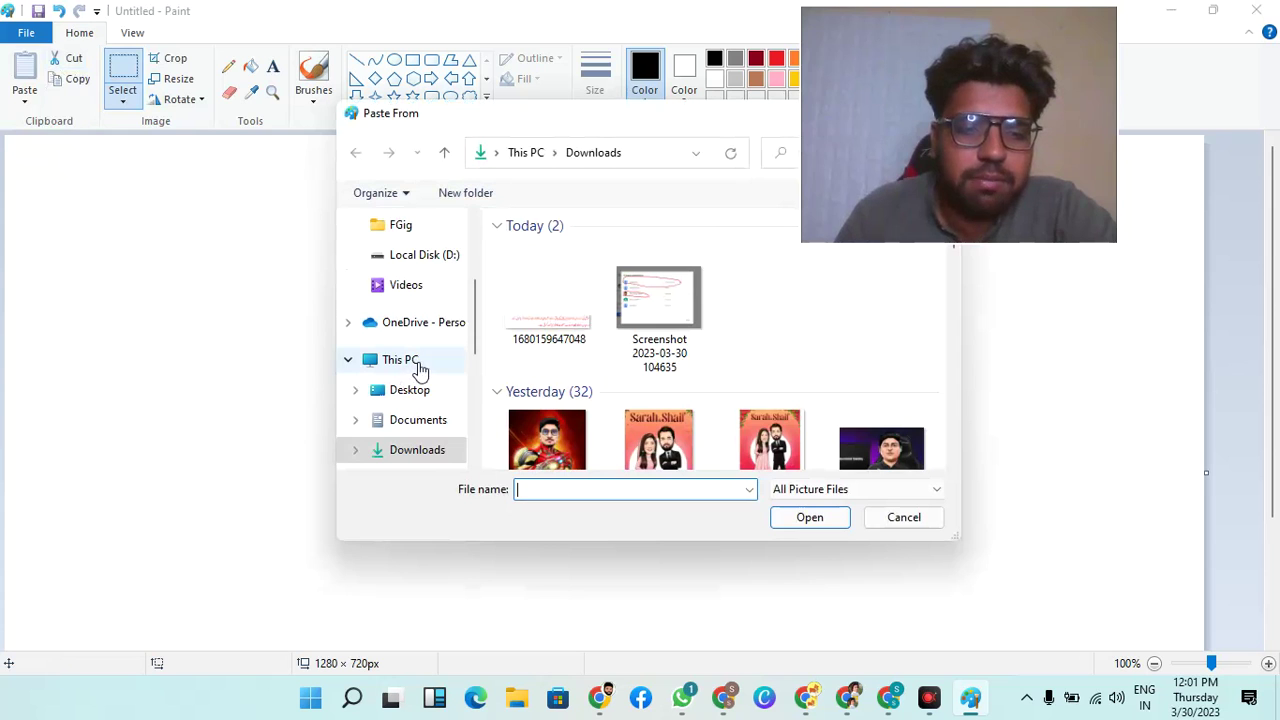
double_click(560, 323)
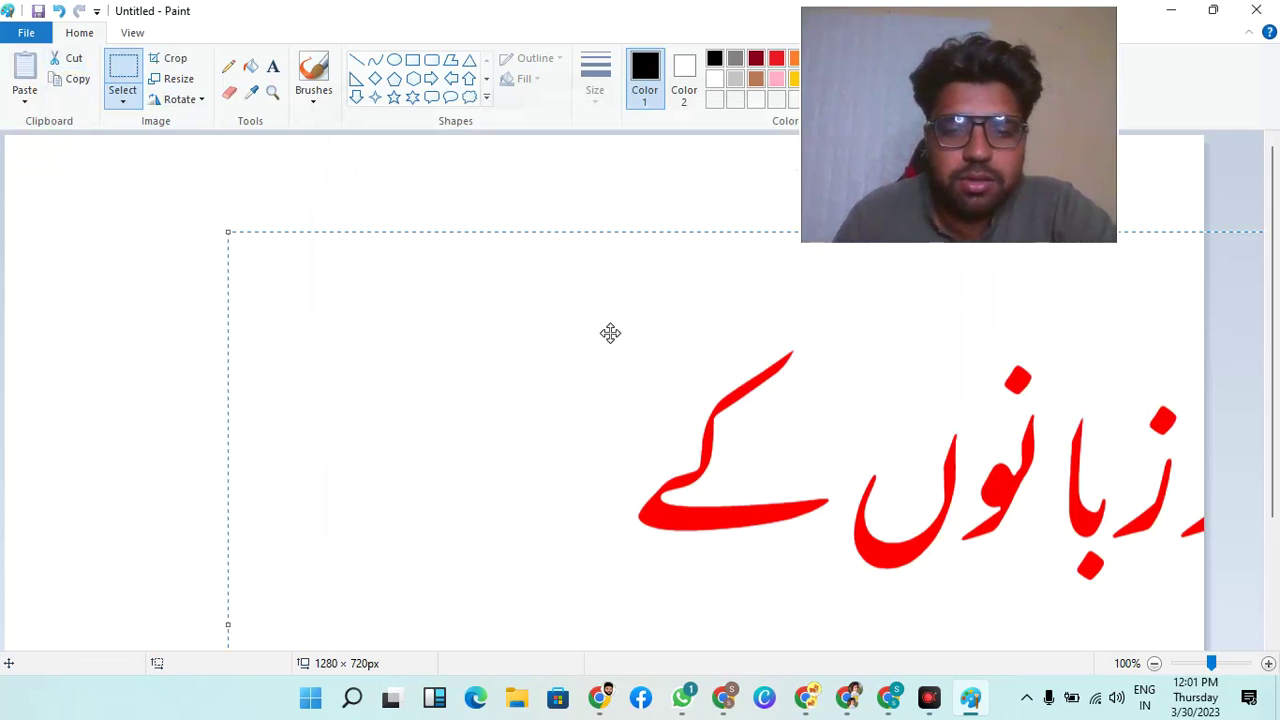
drag(390, 403, 392, 393)
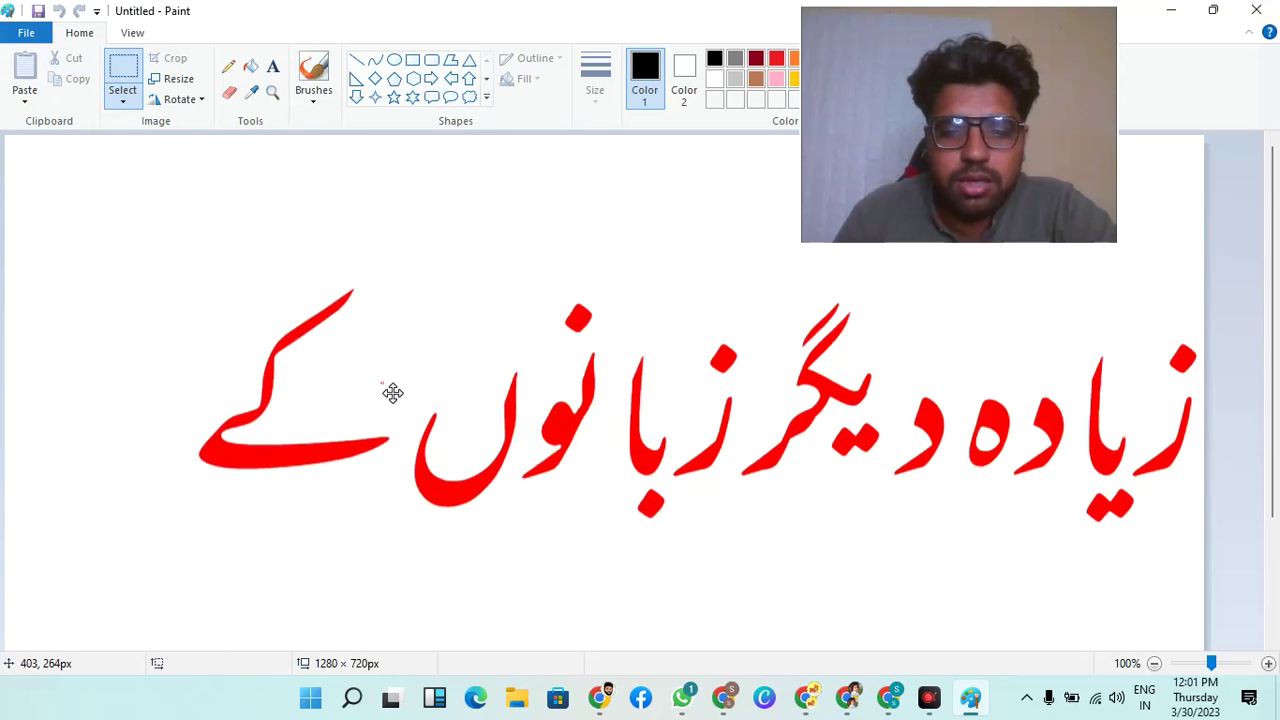
click(1186, 664)
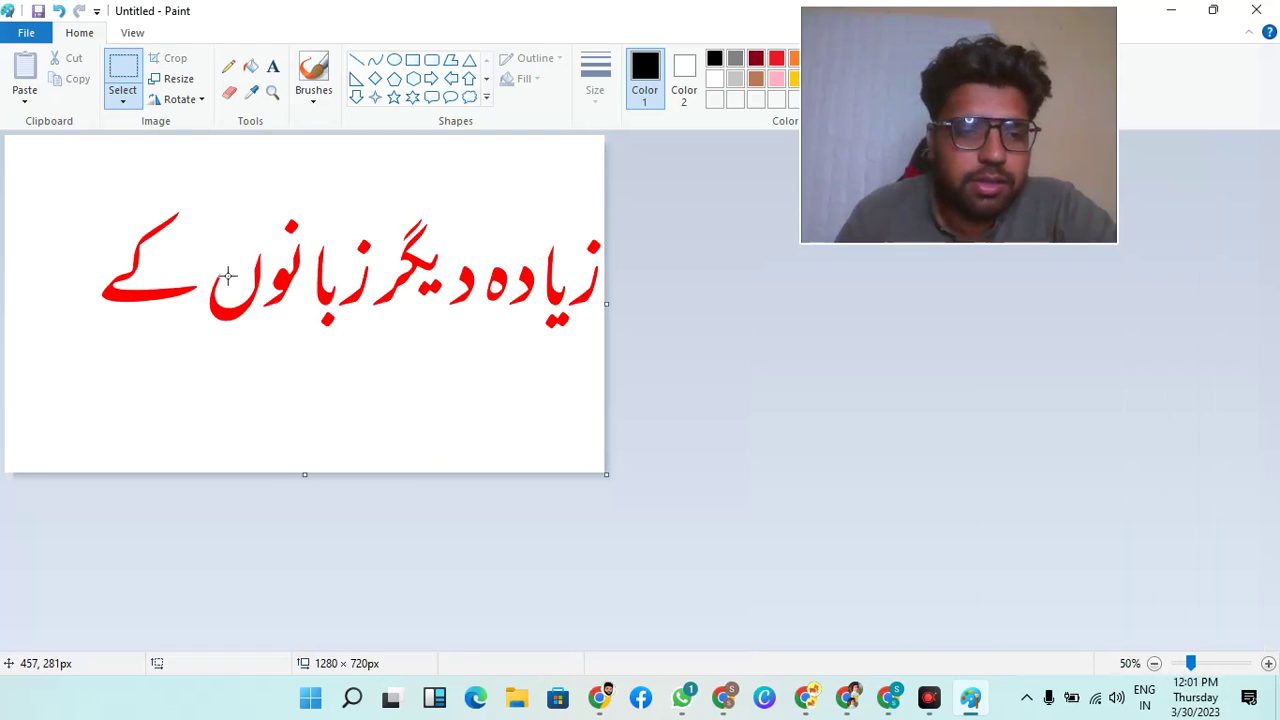